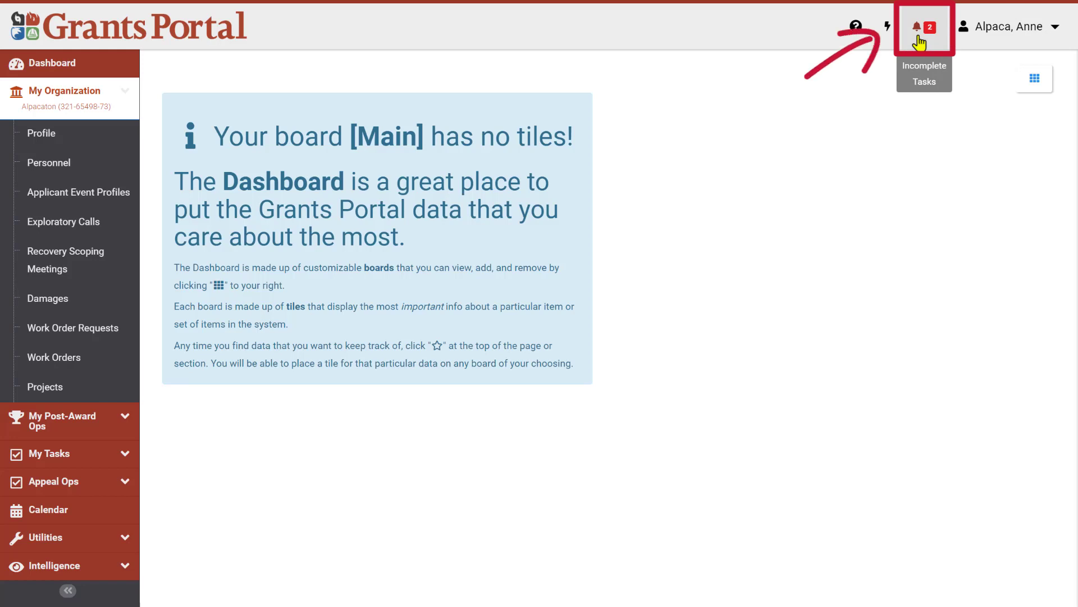
- Open project 154010's 'Applicant Completes Scope & Cost' task from the incomplete tasks list
left_click(918, 41)
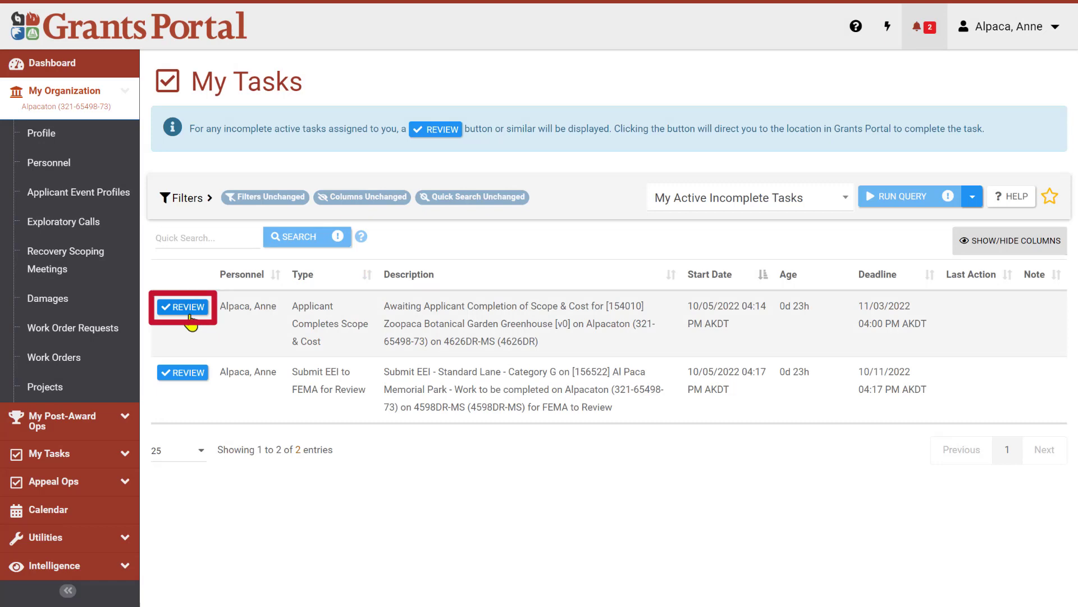
left_click(190, 316)
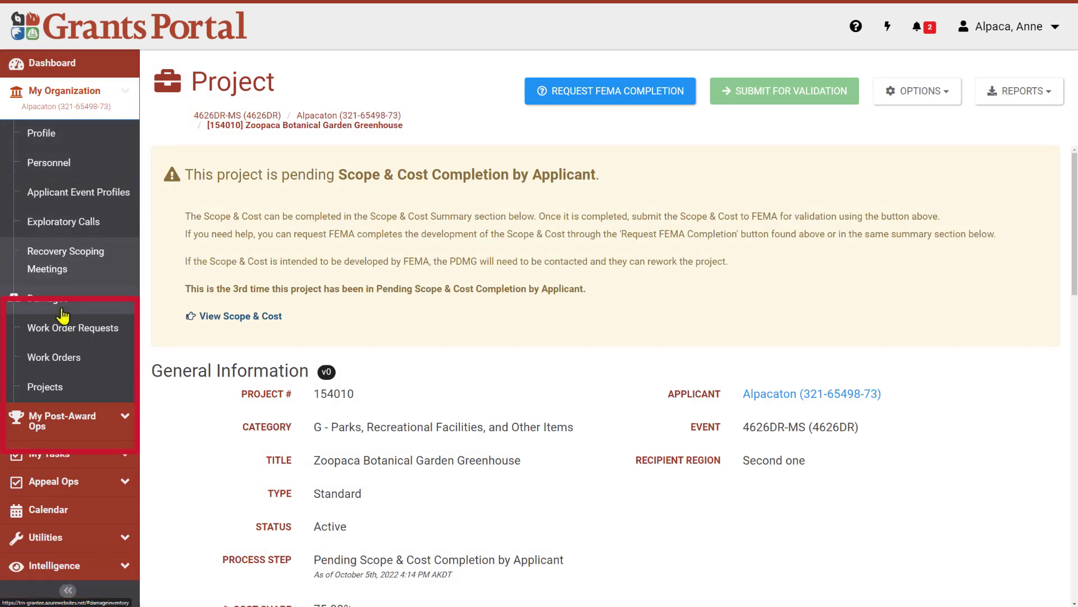
left_click(62, 395)
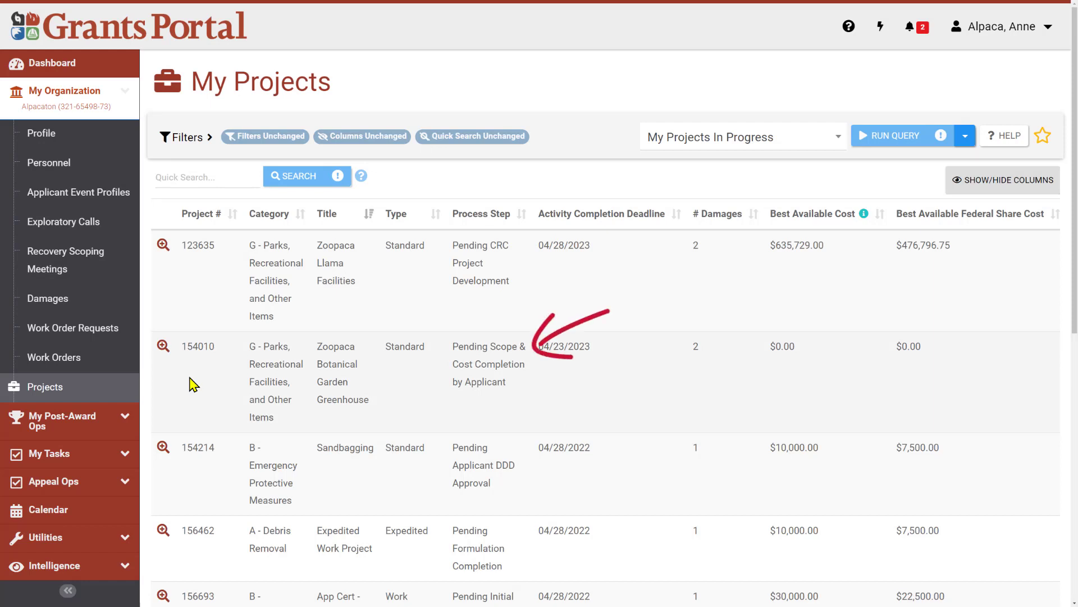
left_click(163, 348)
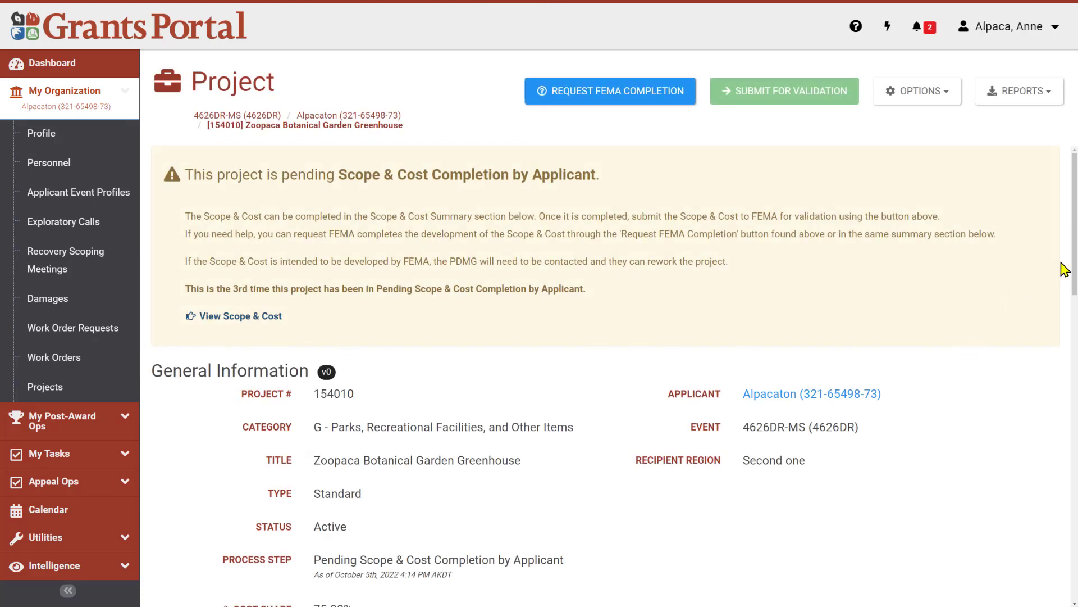
- Expand the greenhouse project's Scope & Cost Summary and view its empty $0.00 Cost breakdown
left_click_drag(1074, 267, 1061, 564)
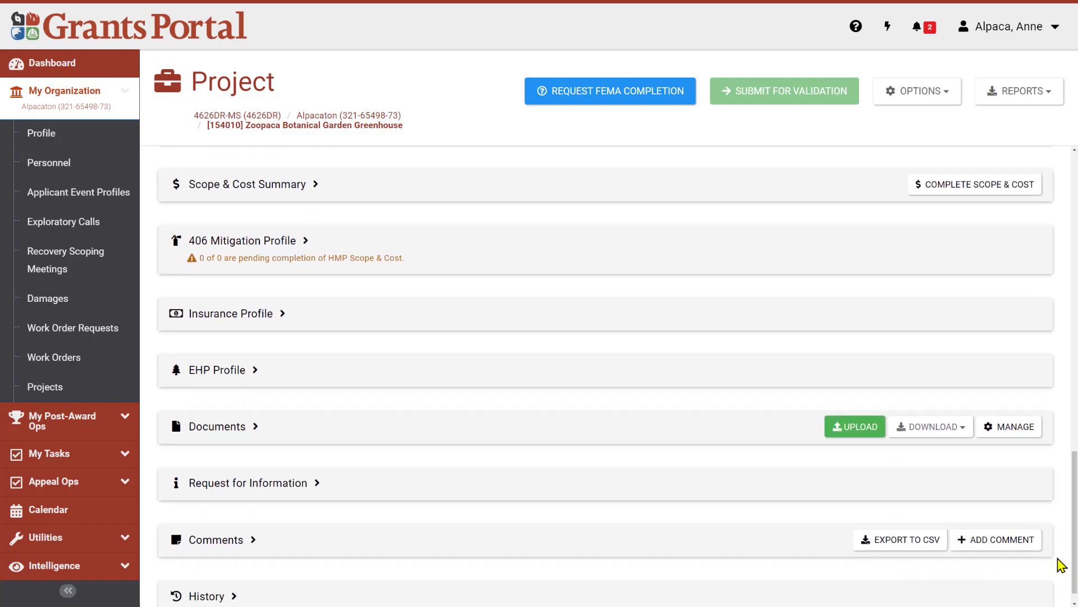
left_click(261, 188)
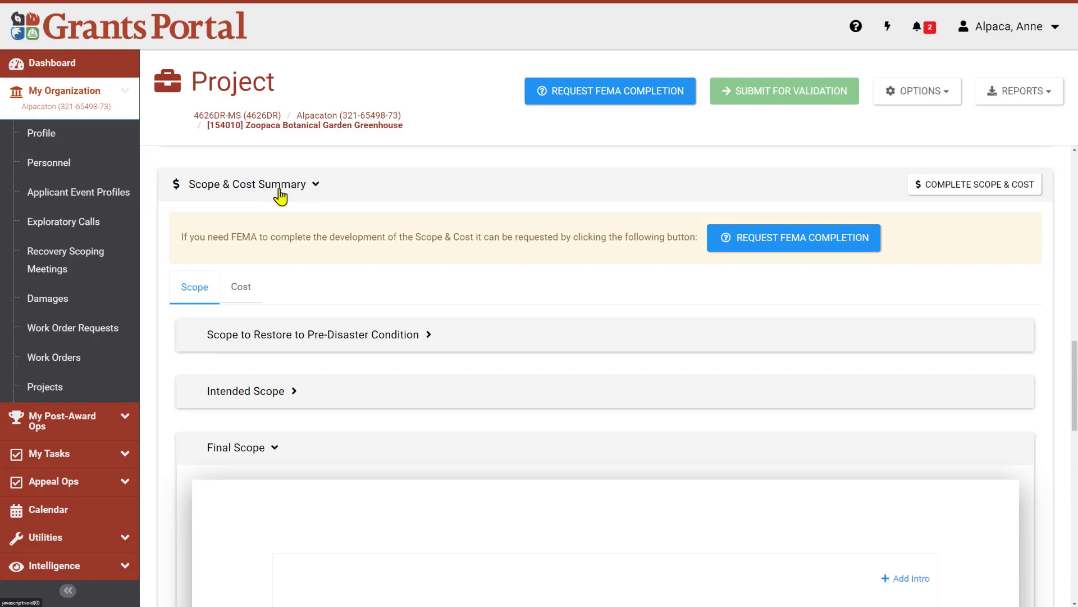
left_click(243, 303)
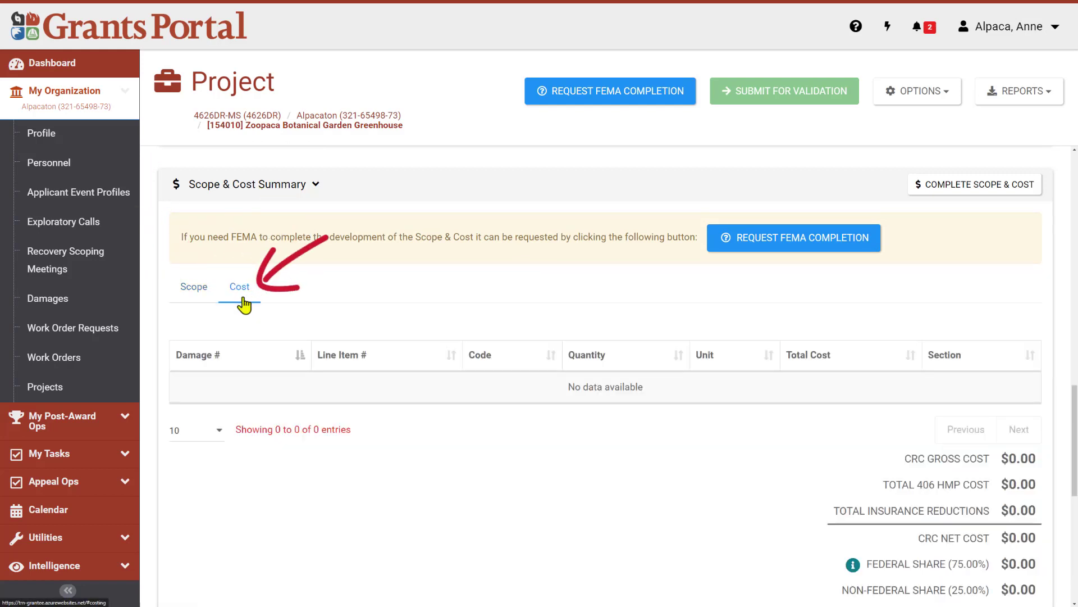
- Open Manage Scope & Cost on damage 1416296, Greenhouse access road
left_click(953, 192)
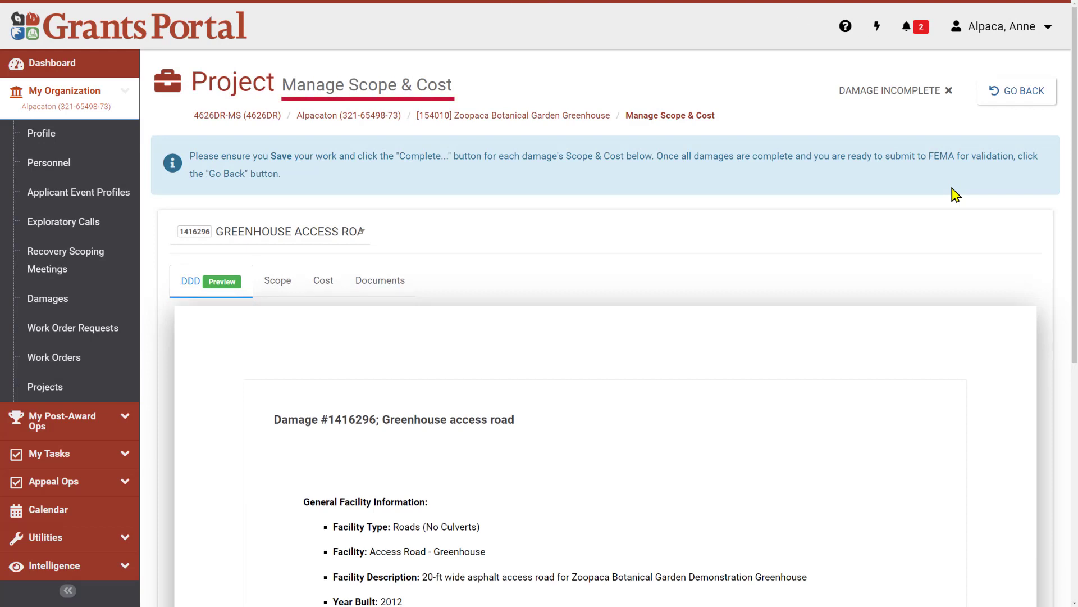
left_click(358, 241)
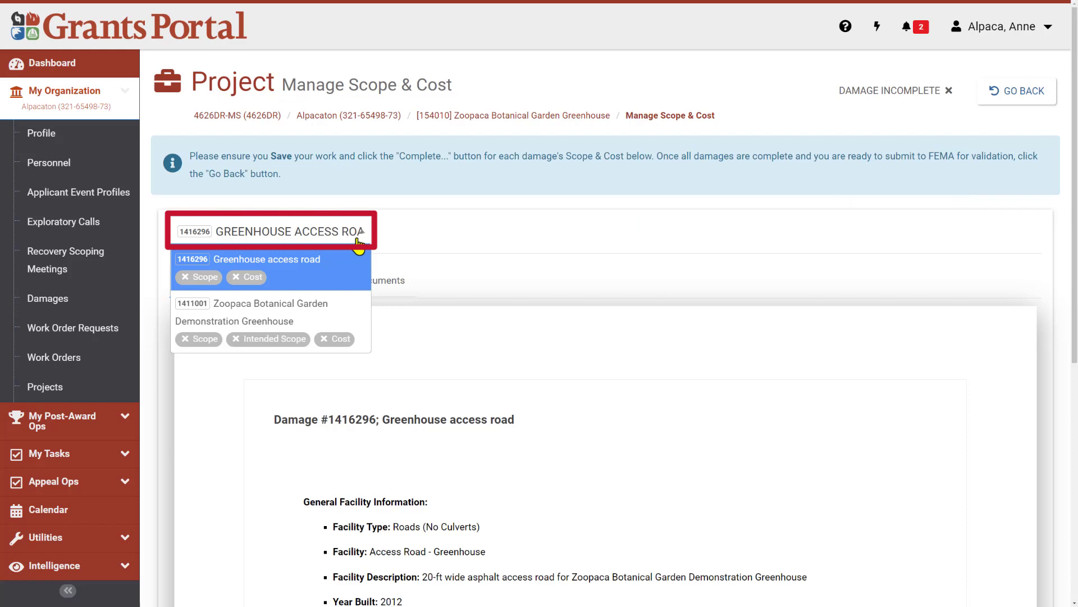
left_click(358, 243)
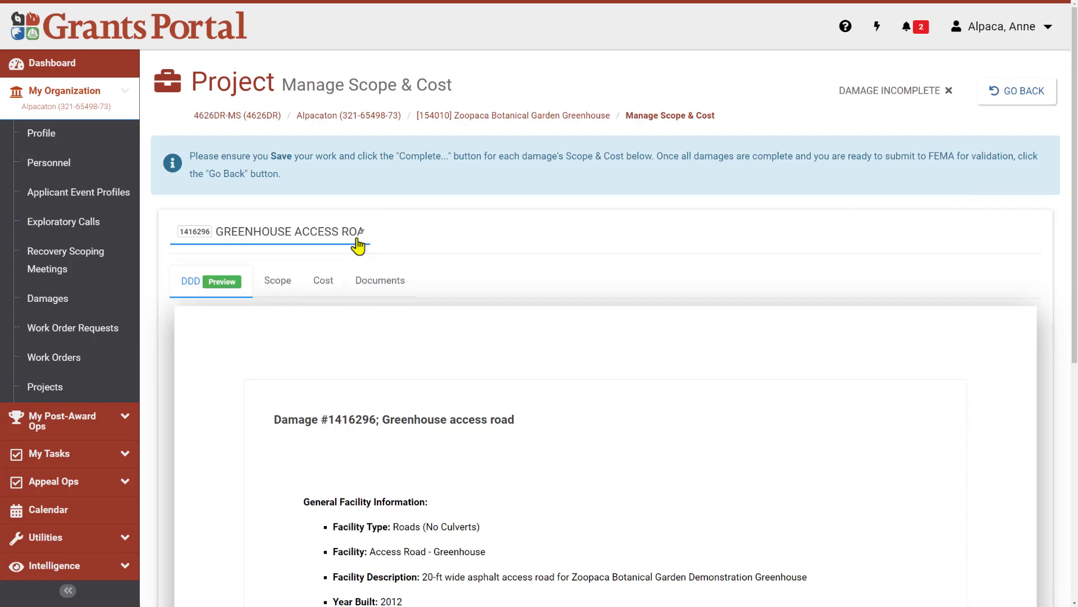
- Review the access road damage's description, scope, cost and documents, keeping that damage selected
left_click(193, 283)
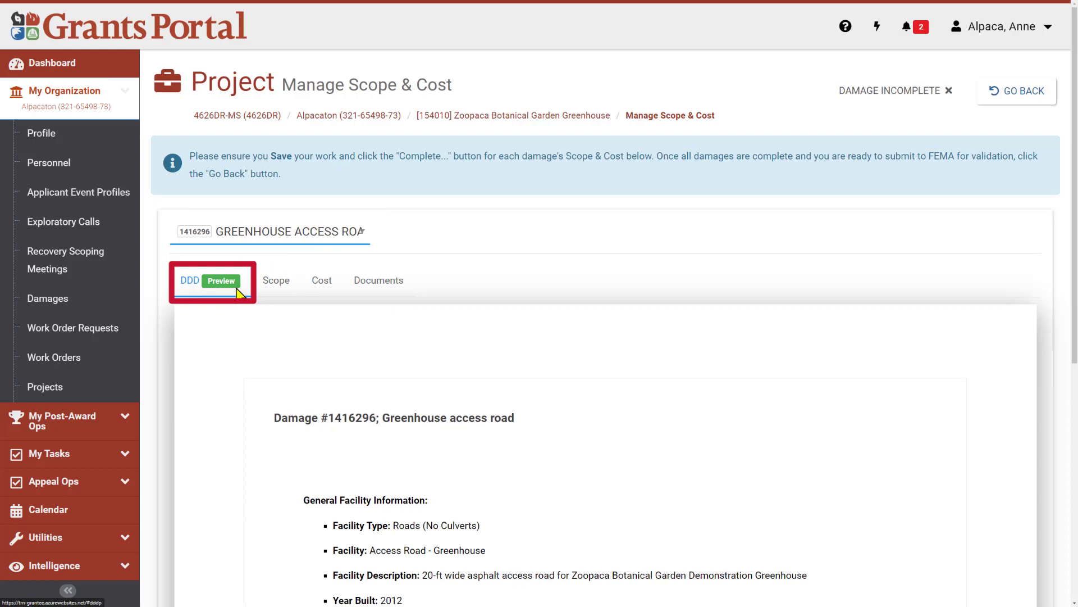
left_click(275, 288)
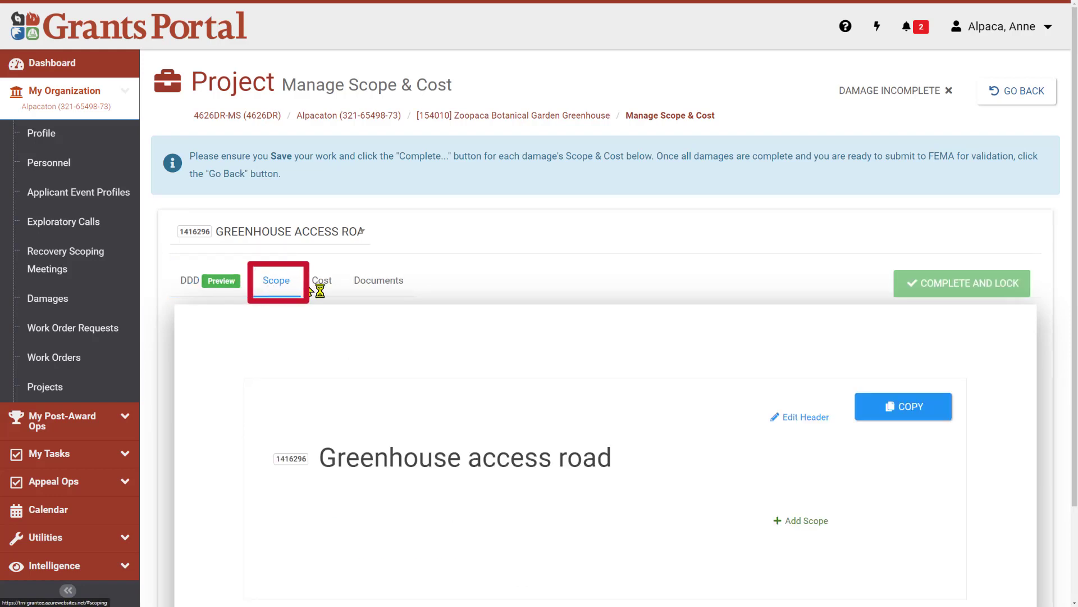
left_click(323, 286)
left_click(386, 285)
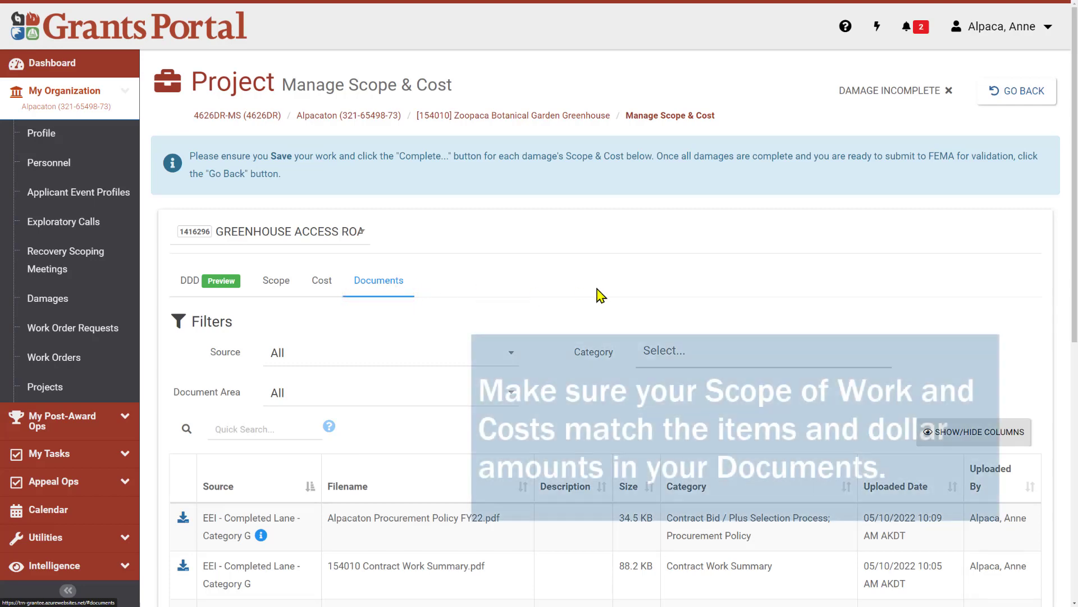
mouse_move(1076, 298)
left_mouse_down()
mouse_move(1076, 461)
mouse_move(1075, 281)
left_mouse_up()
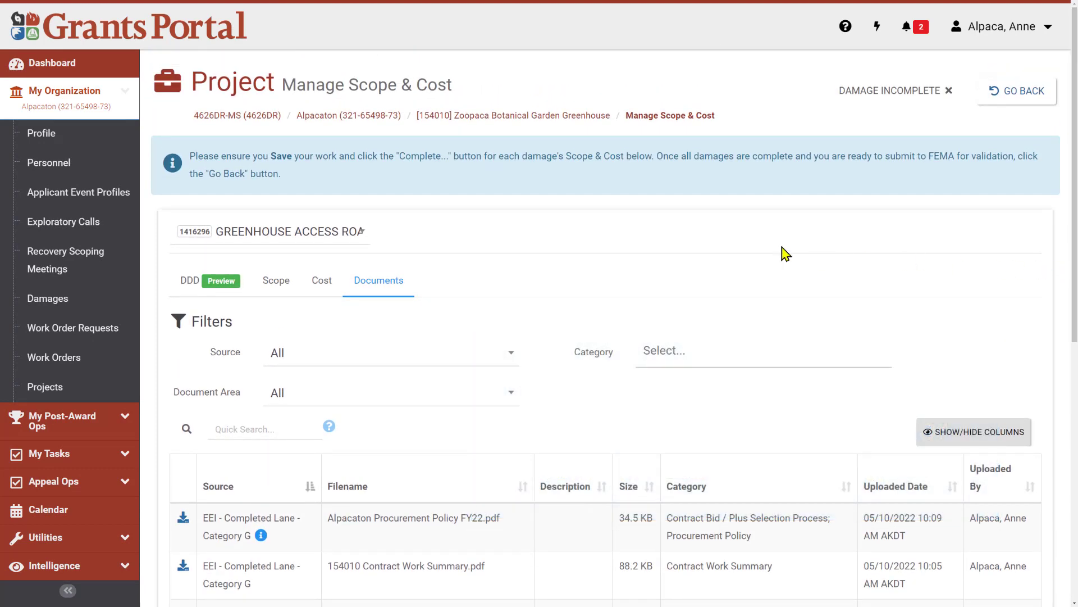
left_click(364, 236)
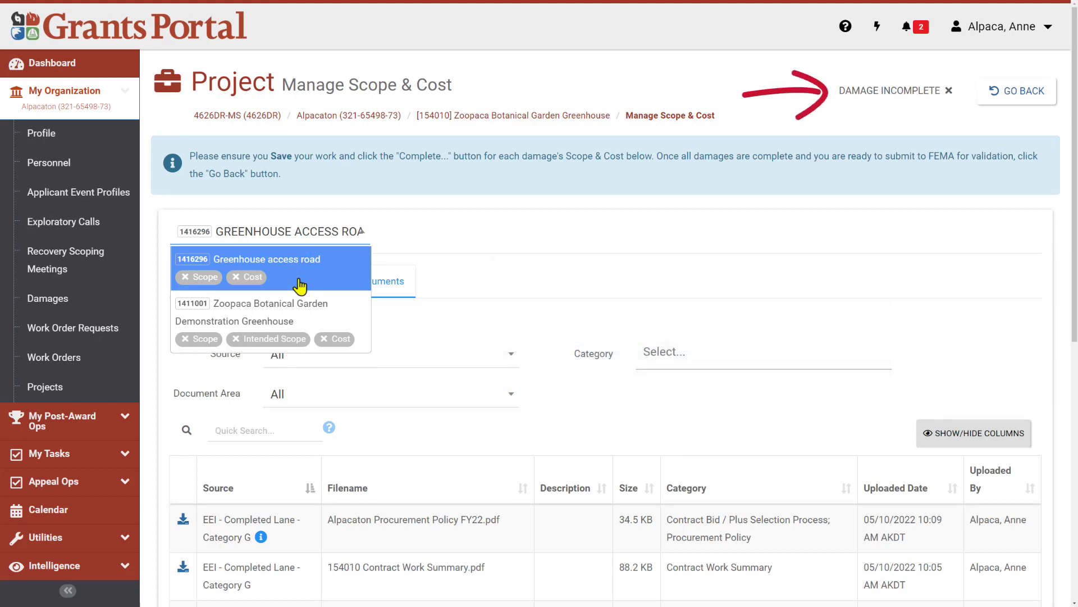
left_click(299, 285)
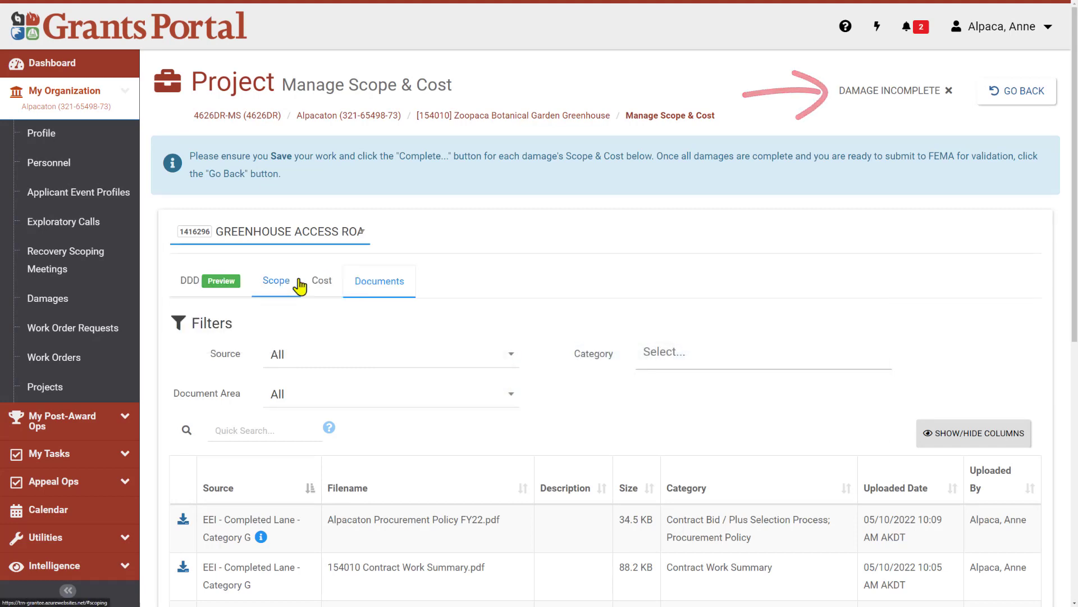
- Paste the prepared scope of work for the access road, save it, then complete and lock it
left_click(300, 285)
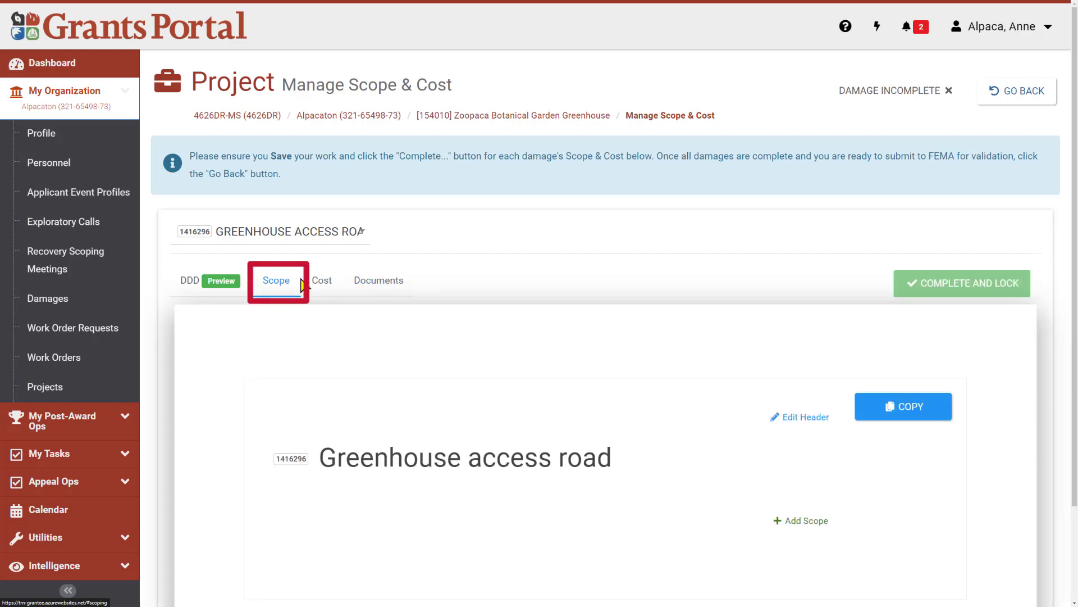
left_click_drag(1076, 306, 1076, 422)
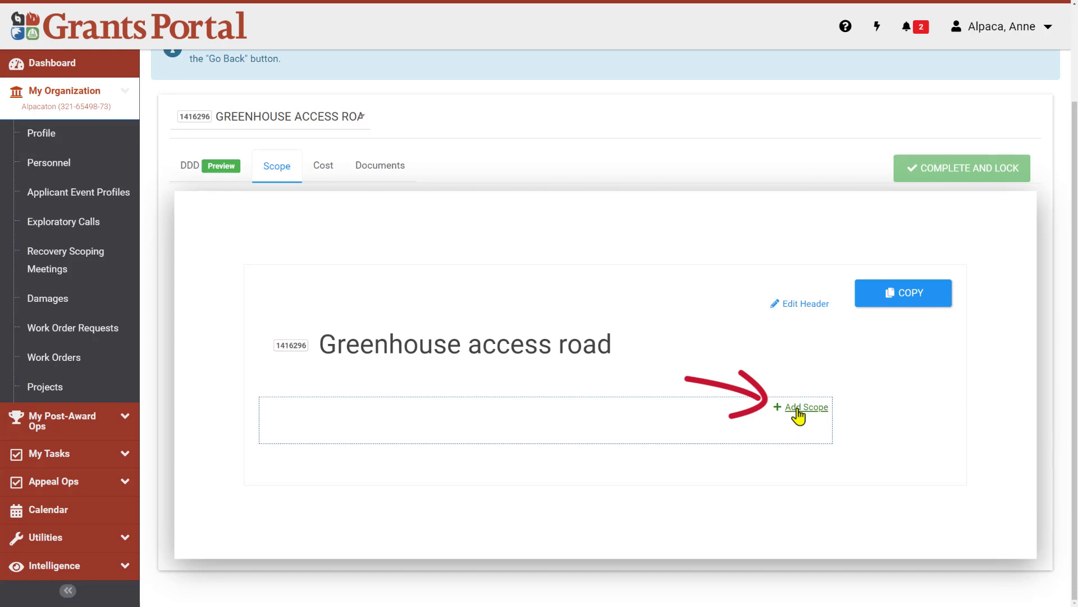
left_click(797, 411)
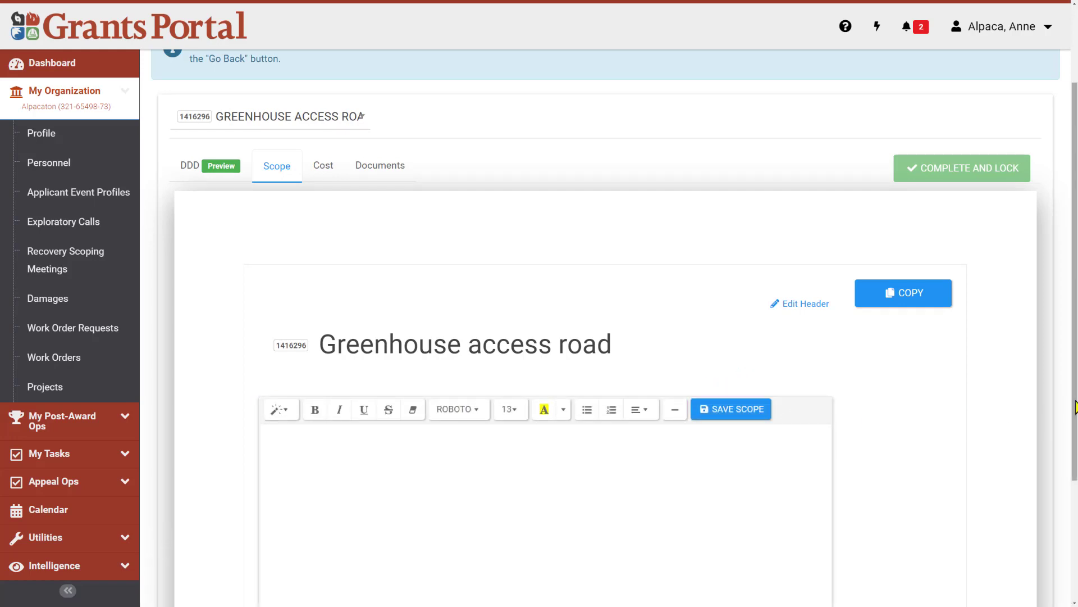
left_click_drag(1076, 408, 1075, 512)
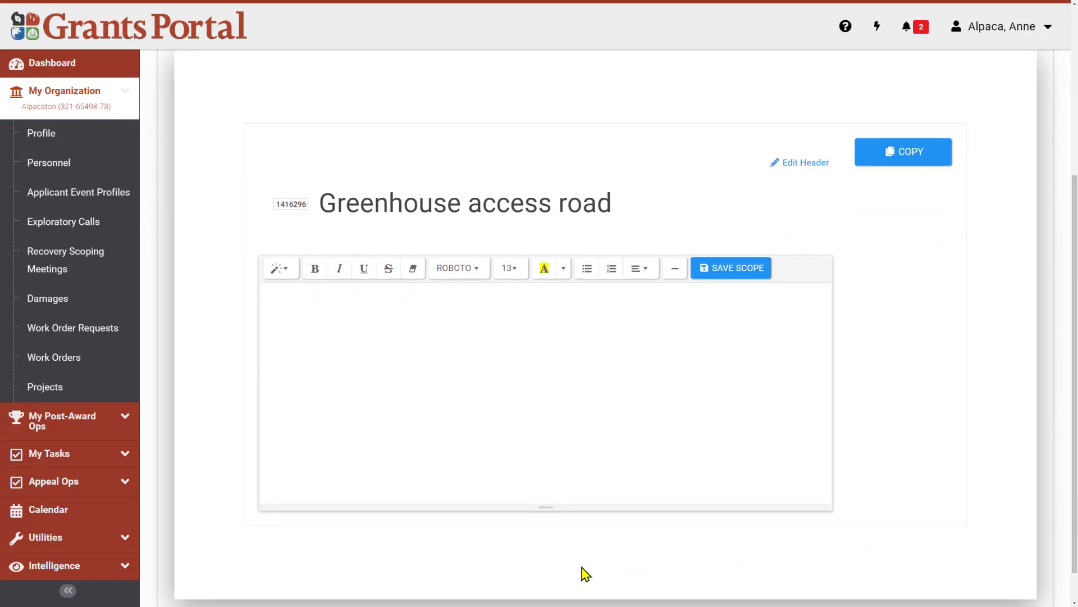
left_click(288, 299)
right_click(291, 298)
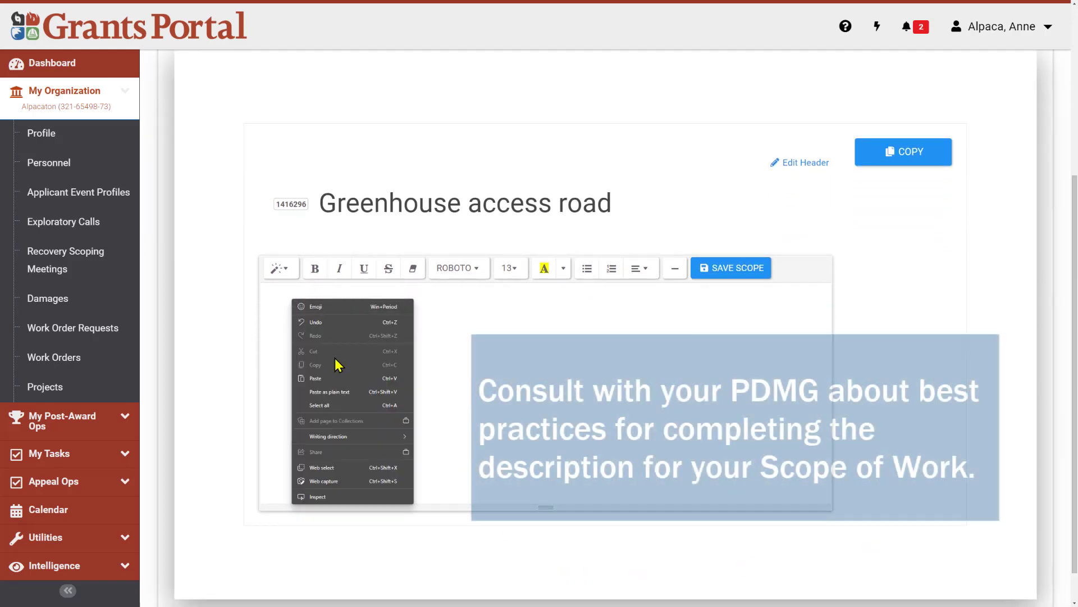
left_click(315, 378)
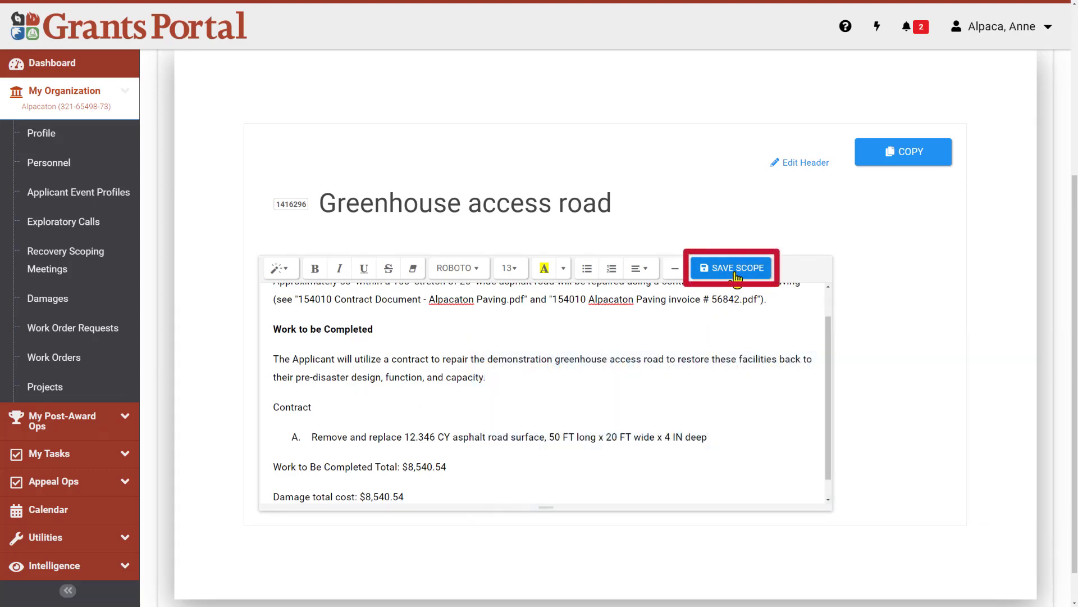
left_click(736, 269)
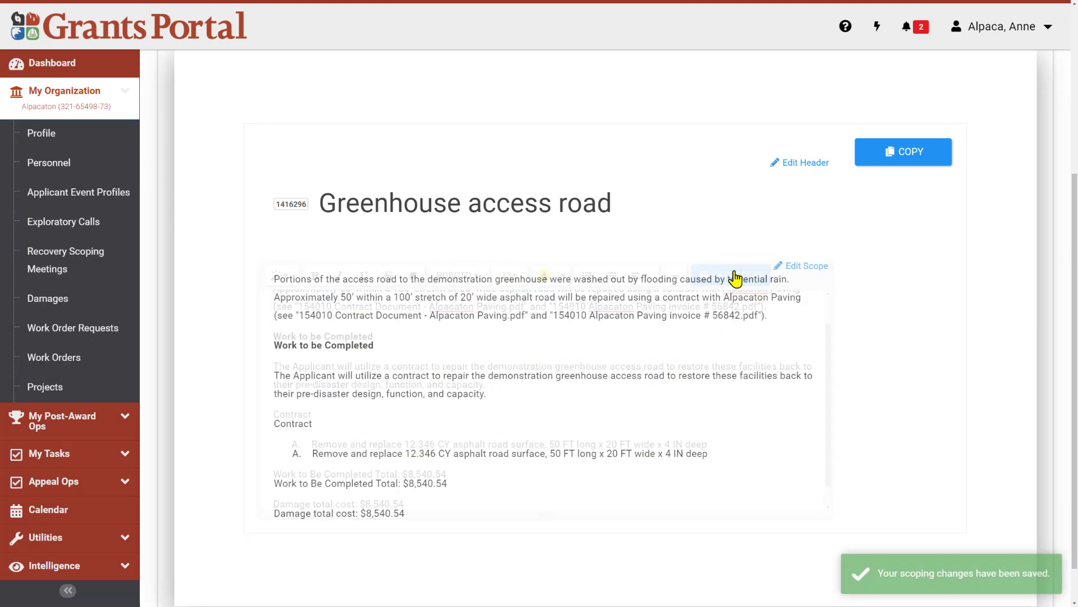
left_click_drag(1075, 327, 1075, 264)
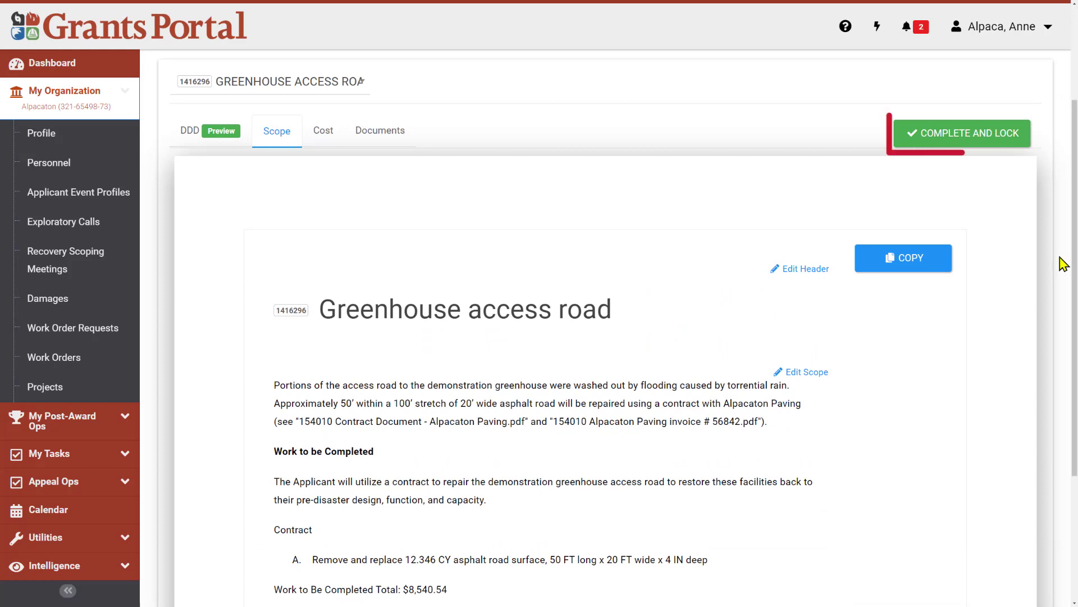
left_click(956, 149)
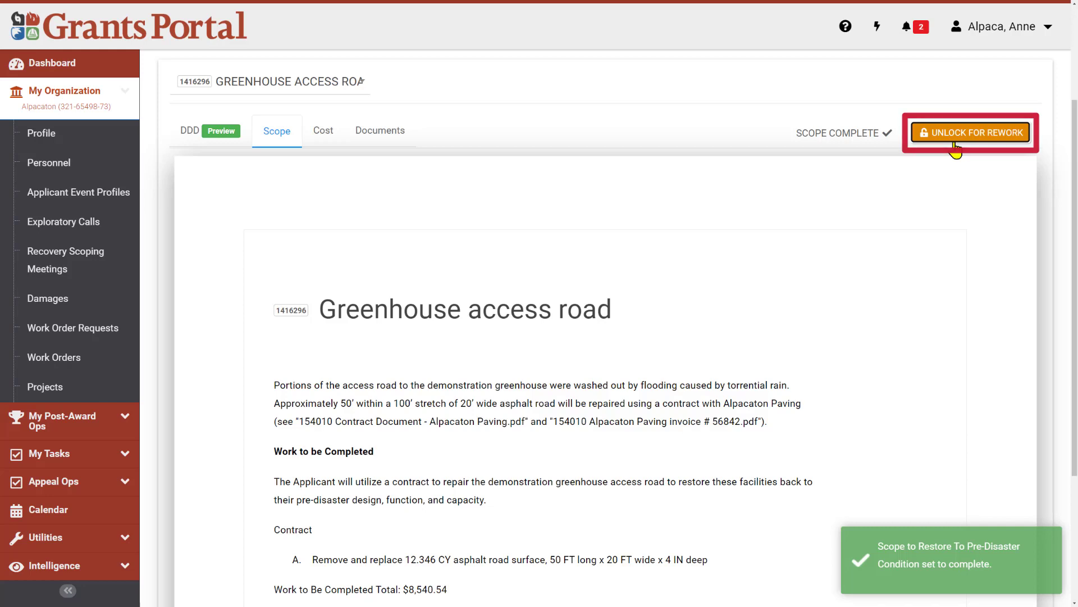
- Start a Contract/Vendor Costs item under Work To Be Completed Permanent Items on the Cost tab
left_click(321, 144)
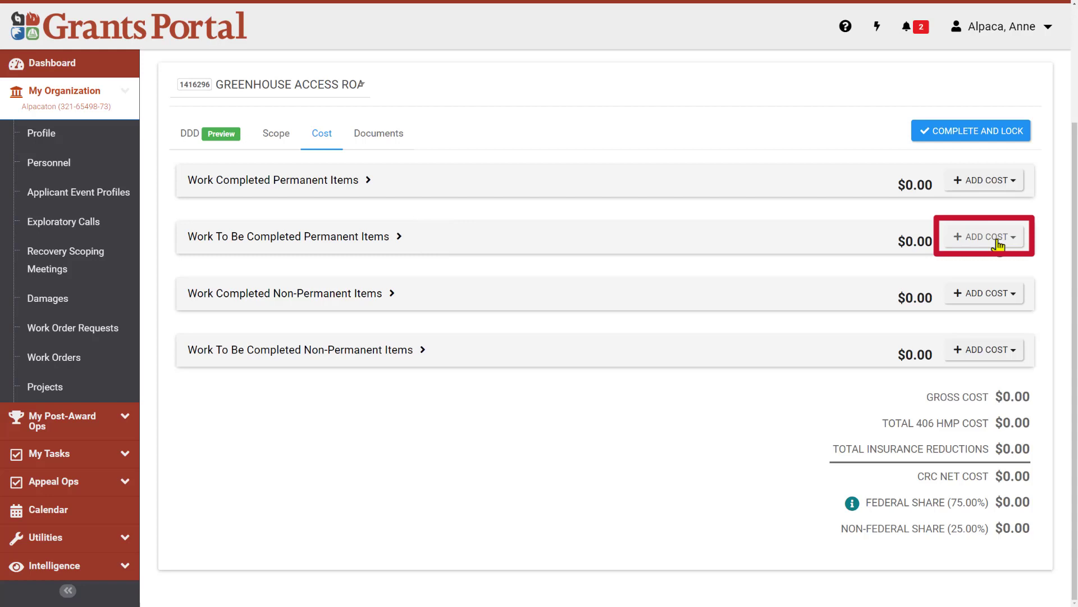
left_click(998, 241)
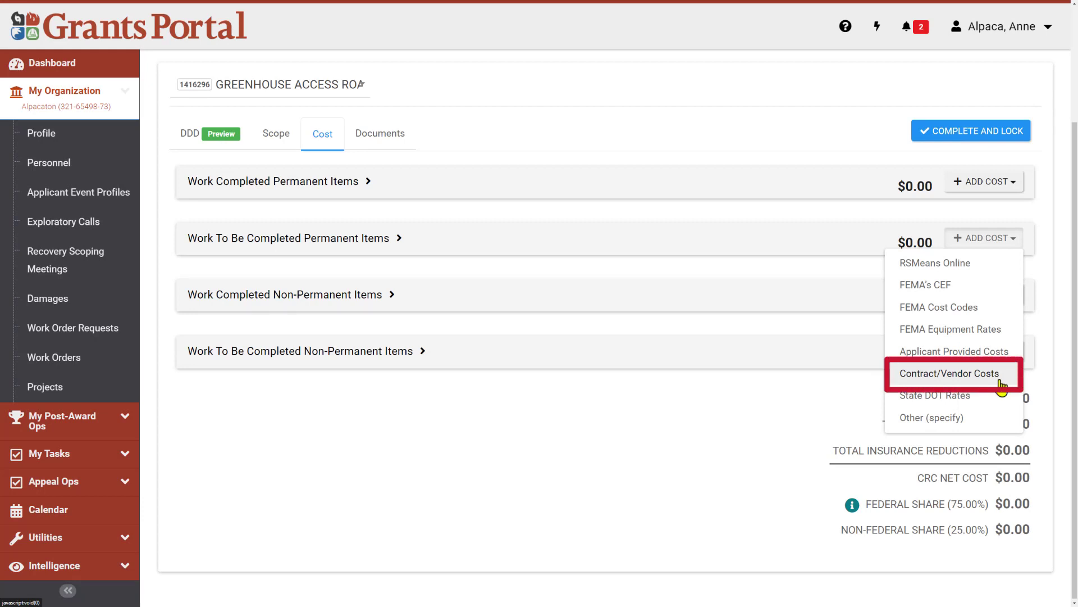
left_click(1001, 385)
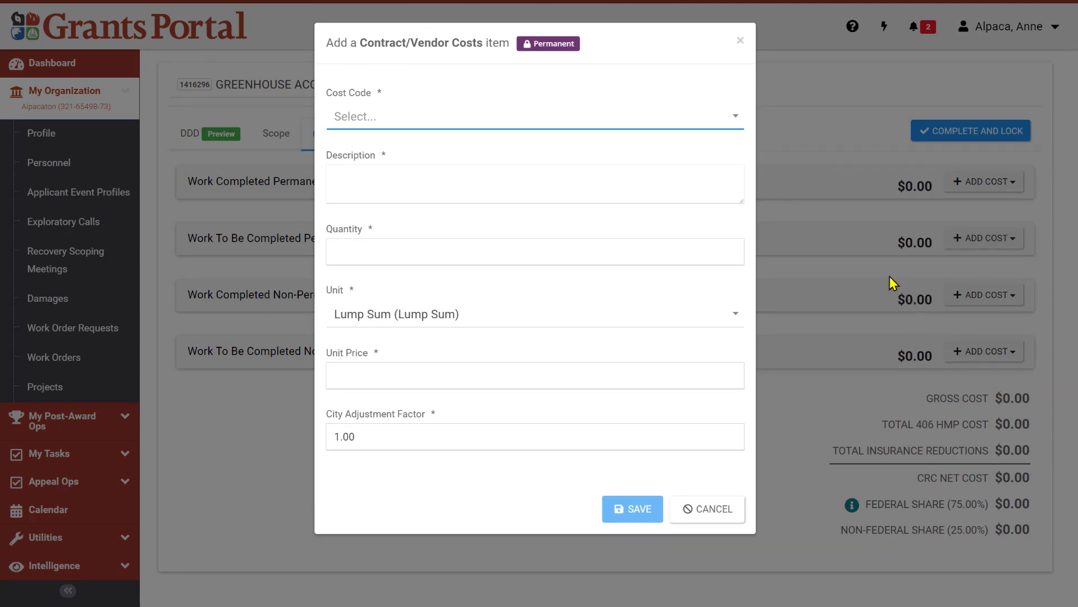
- Save a 9001 Contract cost 'Alpacaton Paving replacement of 1000 SF of asphalt driveway', quantity 1 at 8540.54
left_click(732, 119)
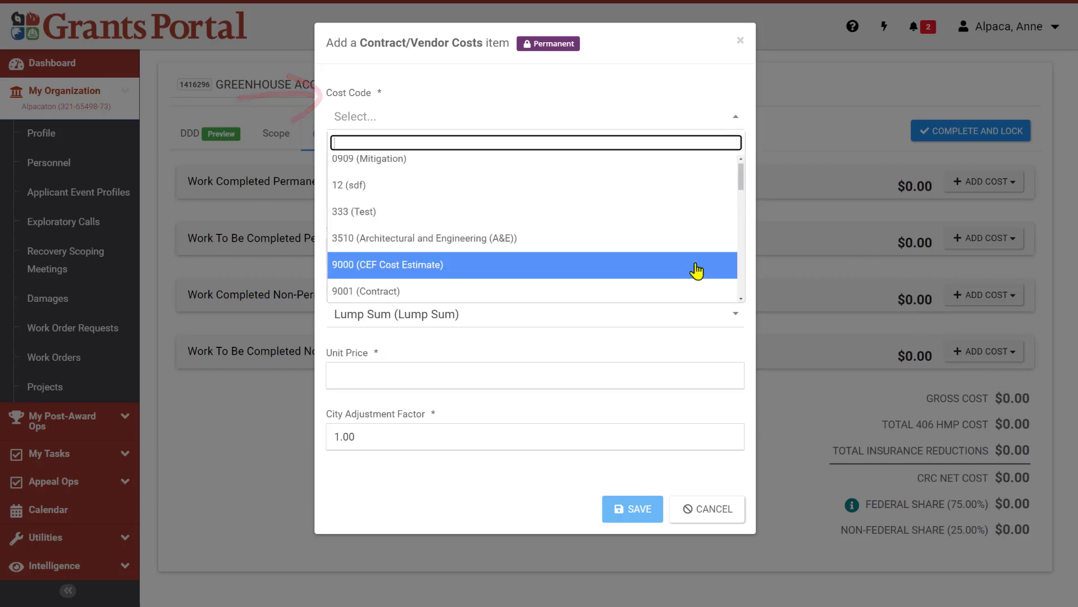
left_click(697, 291)
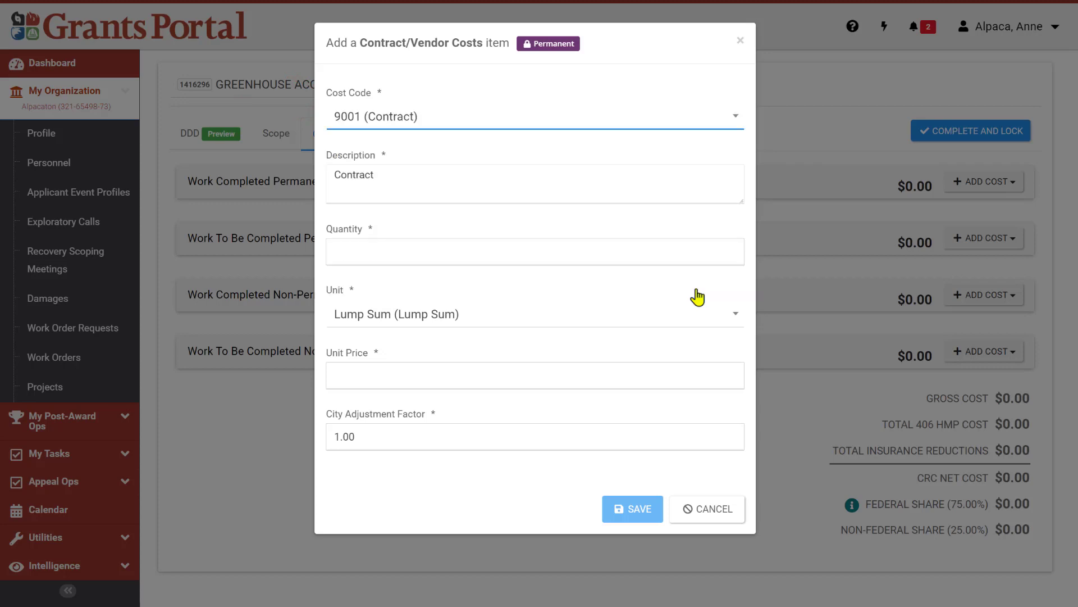
double_click(337, 178)
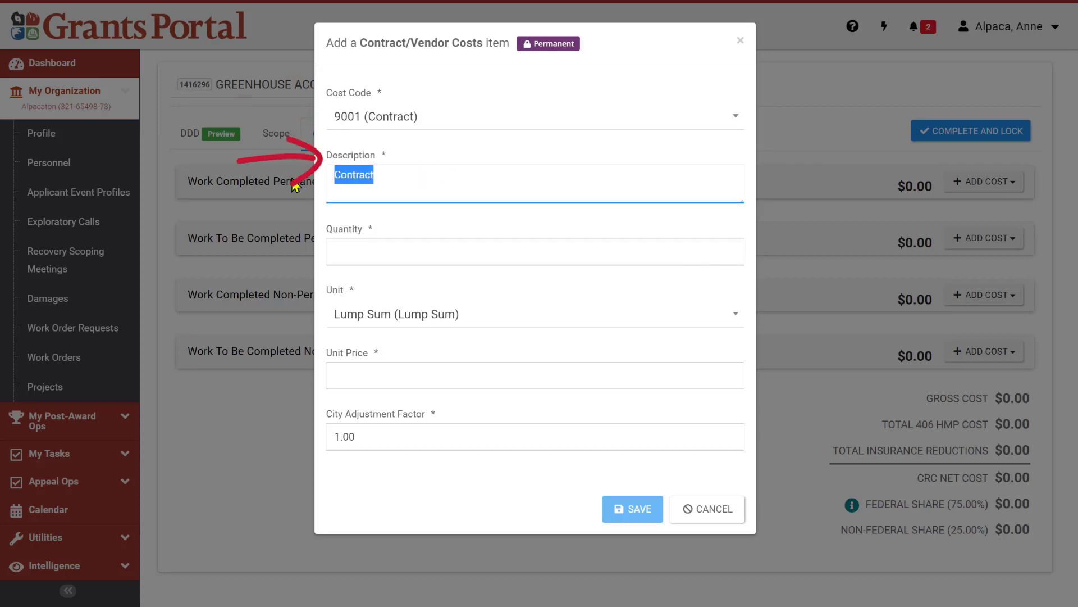
type("Alpacaton ")
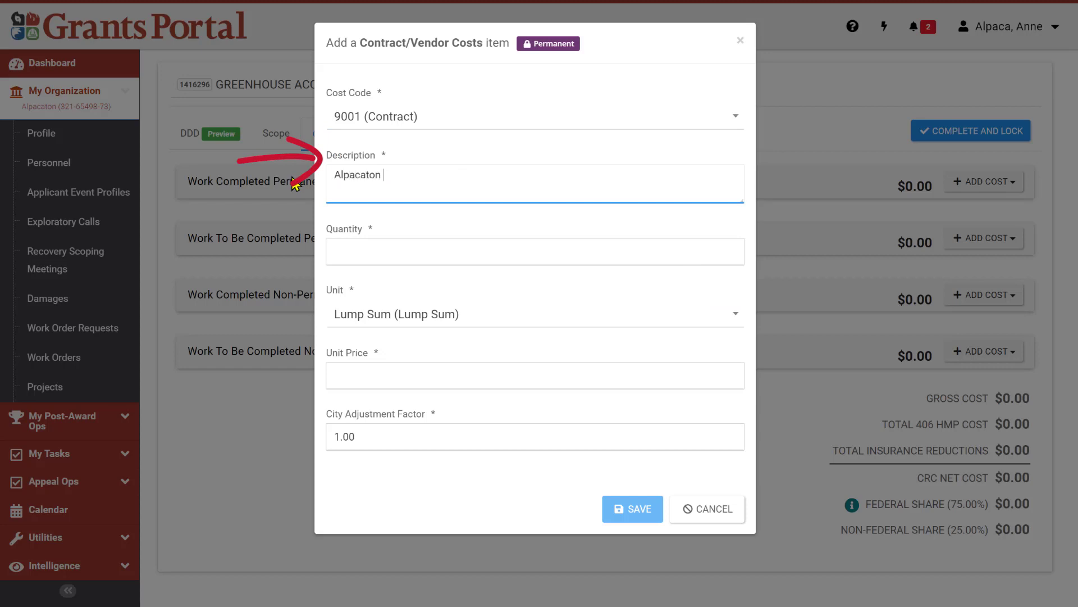
type("Paving replacement of 1000")
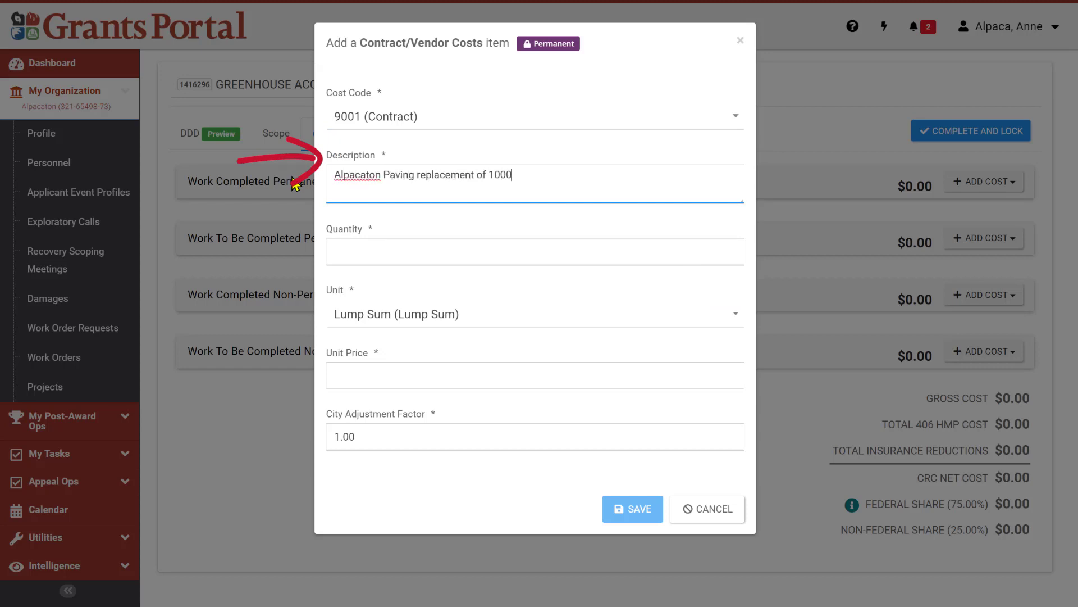
type(" SF of asphalt driveway")
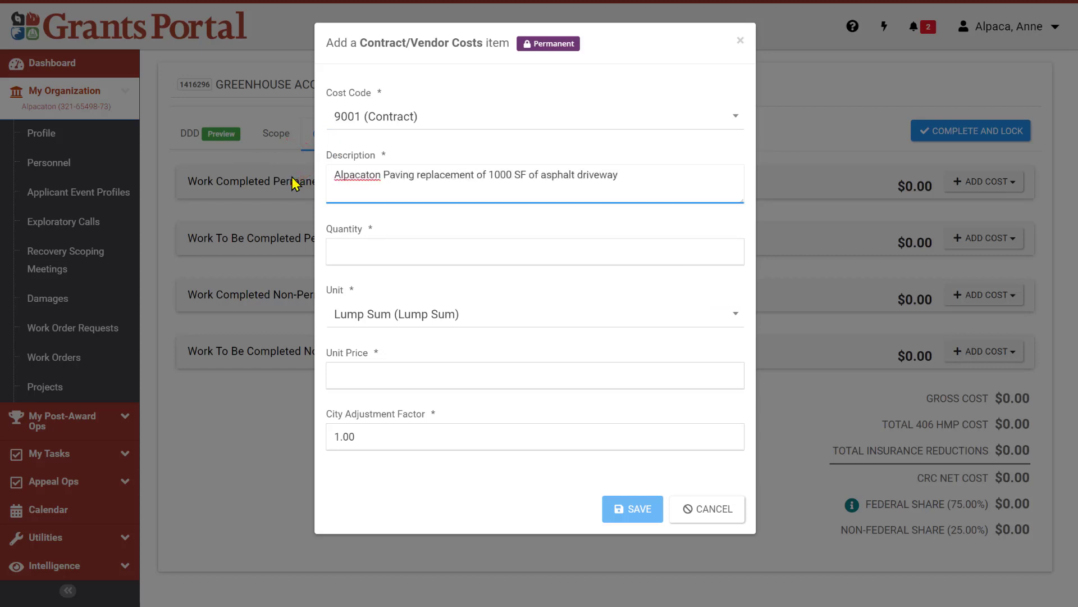
left_click(617, 257)
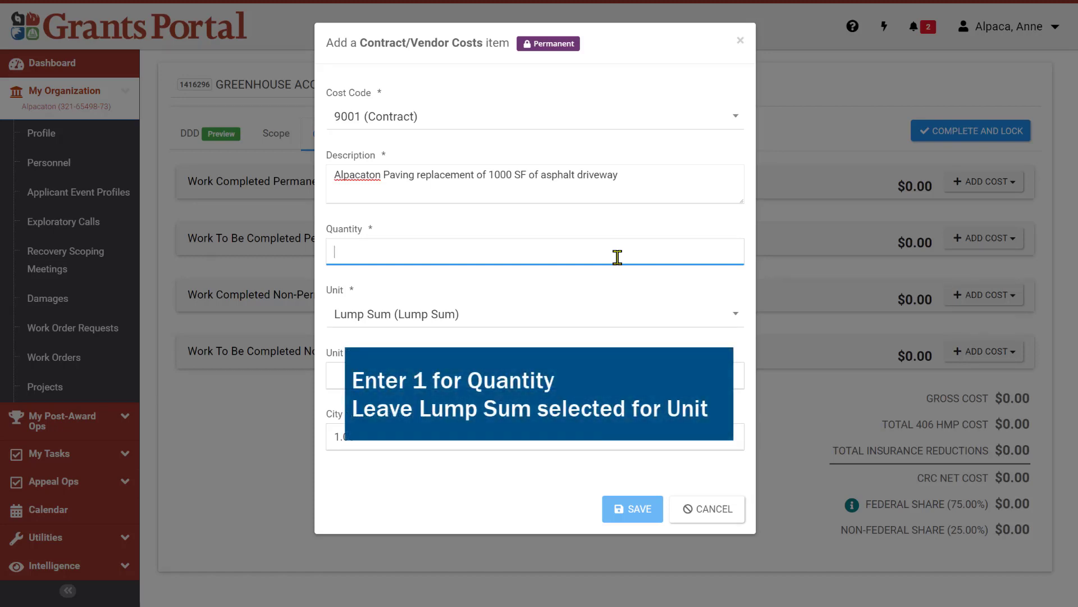
type("1")
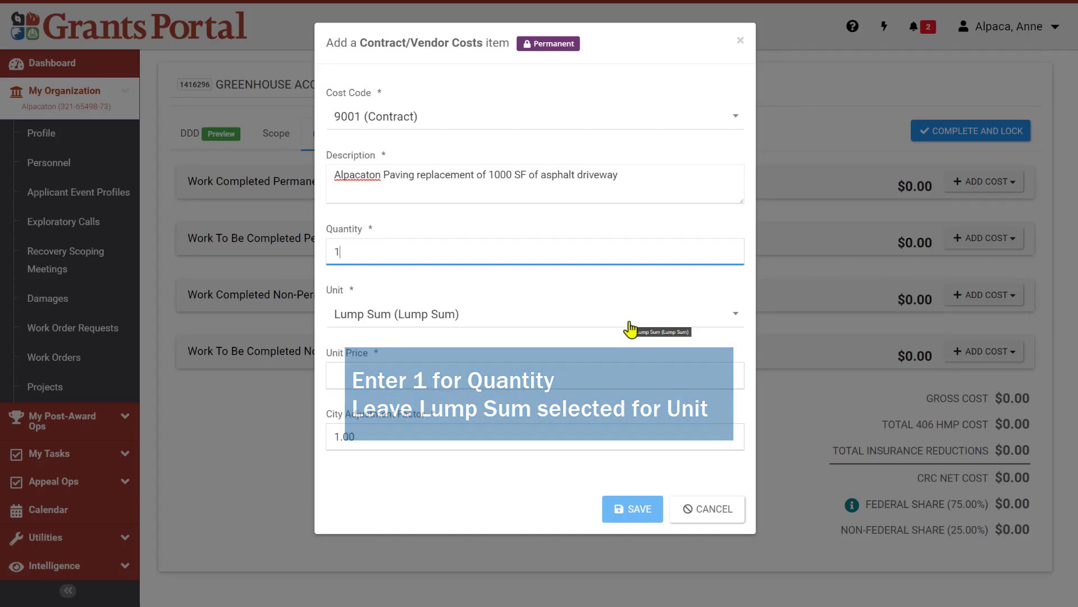
left_click(628, 376)
type("8")
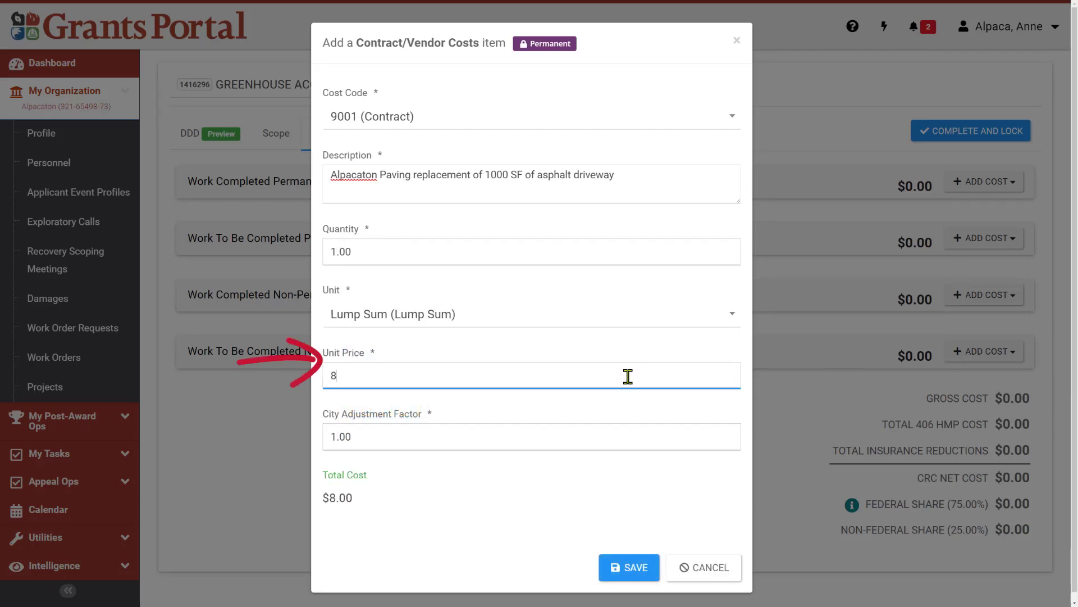
type("540.54")
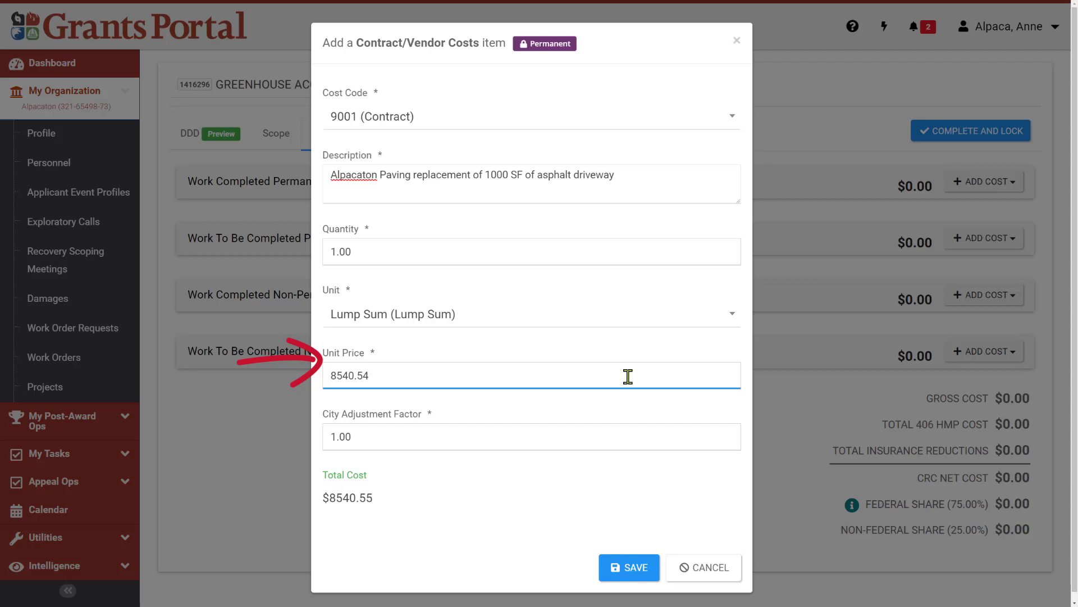
left_click(635, 397)
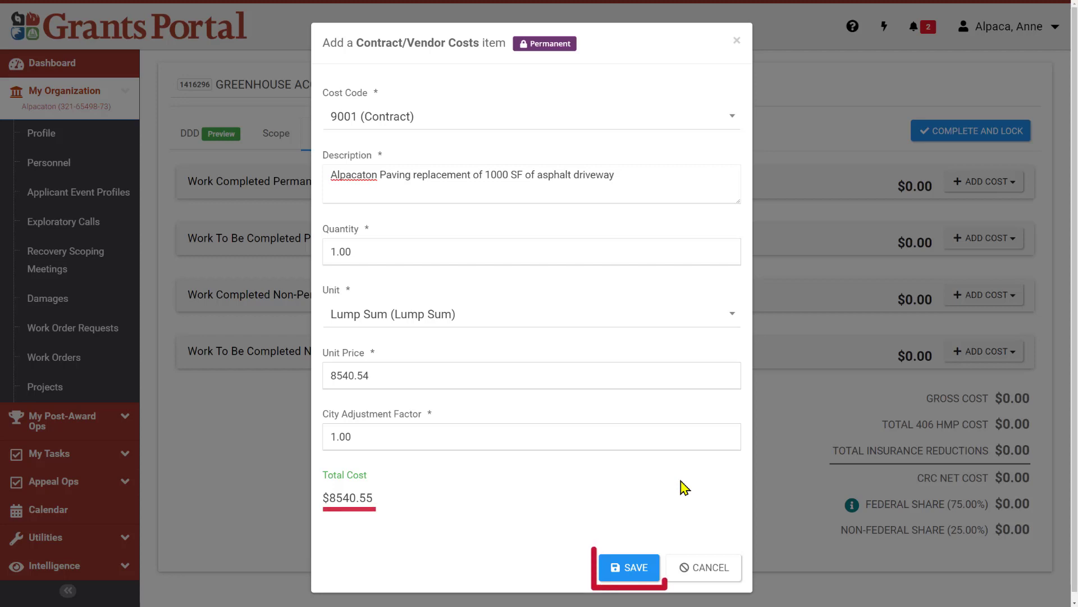
left_click(637, 568)
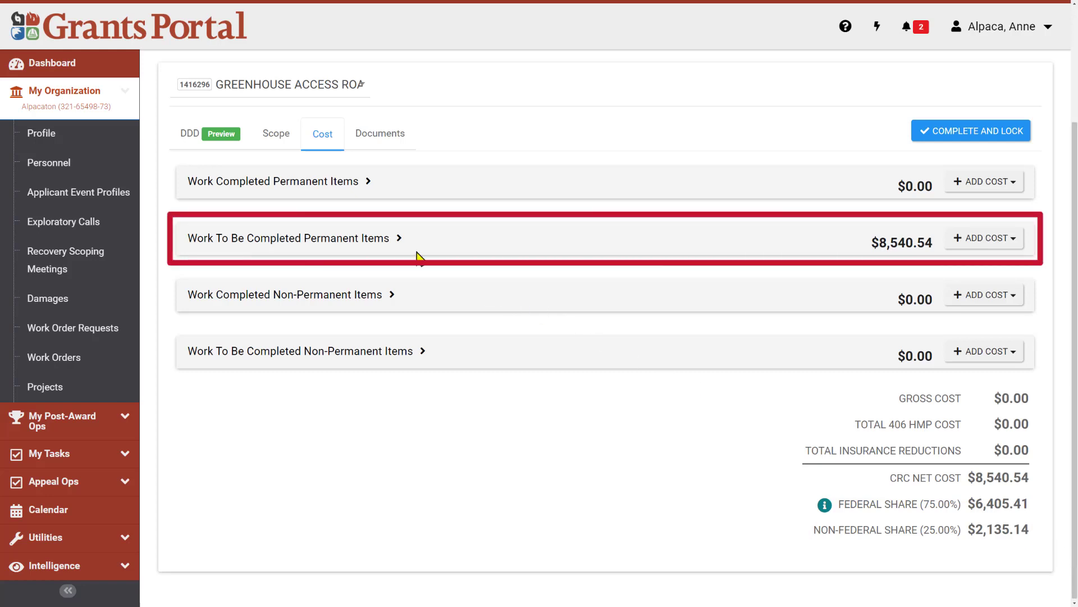
- Complete and lock the access road's $8,540.54 cost so the damage shows Damage Complete
left_click(396, 240)
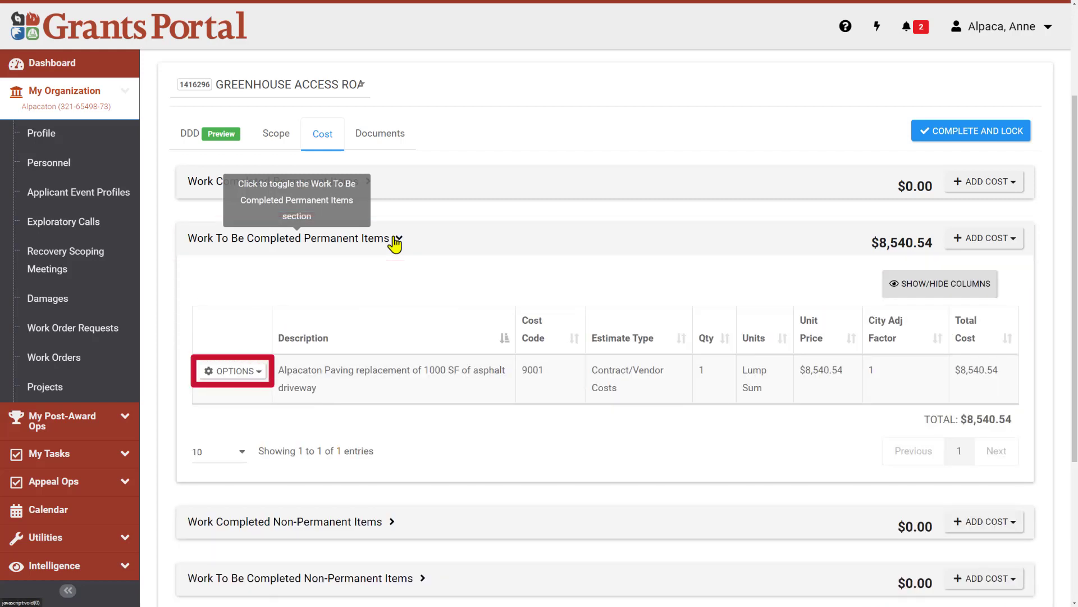
left_click(239, 373)
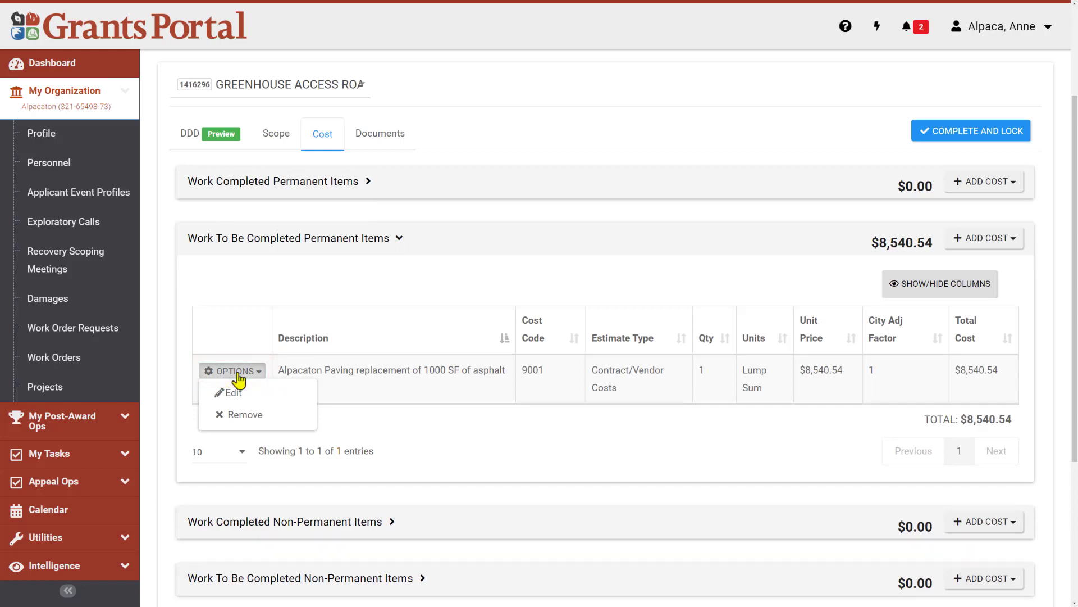
left_click(237, 373)
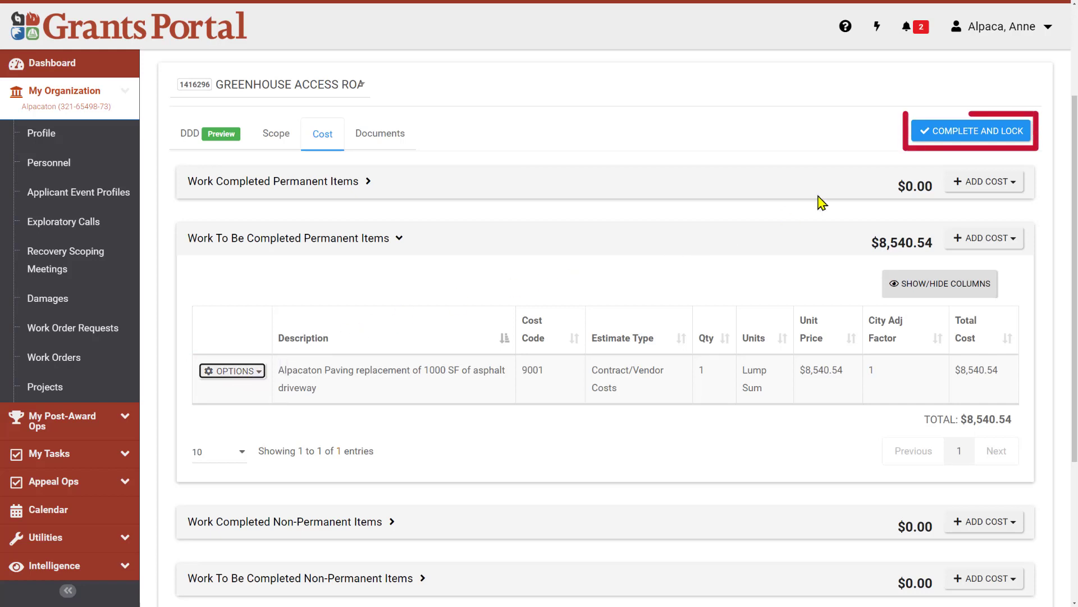
left_click(954, 135)
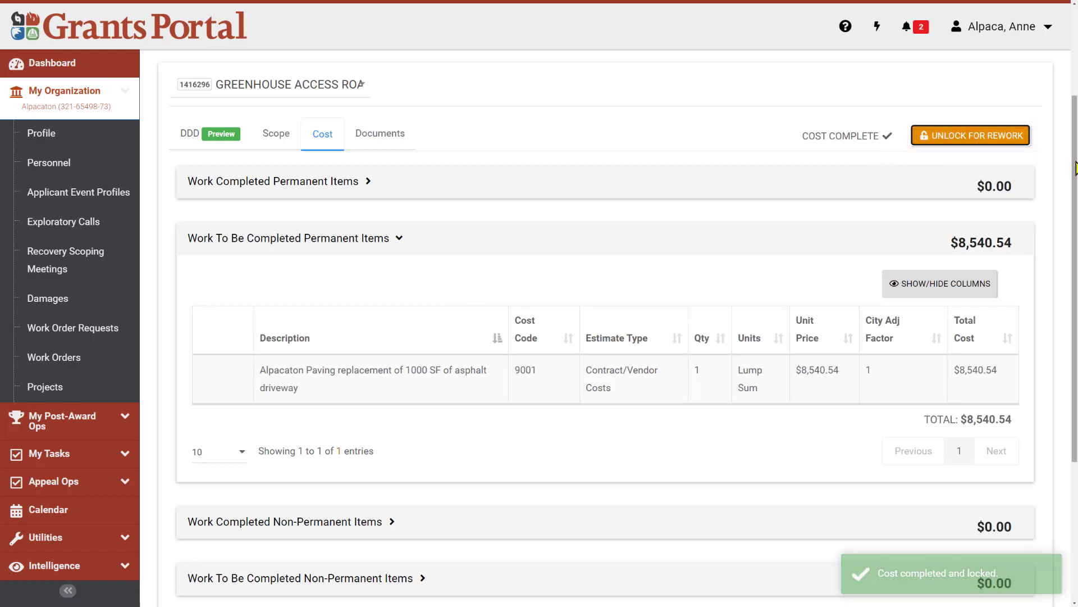
left_click_drag(1076, 166, 1076, 53)
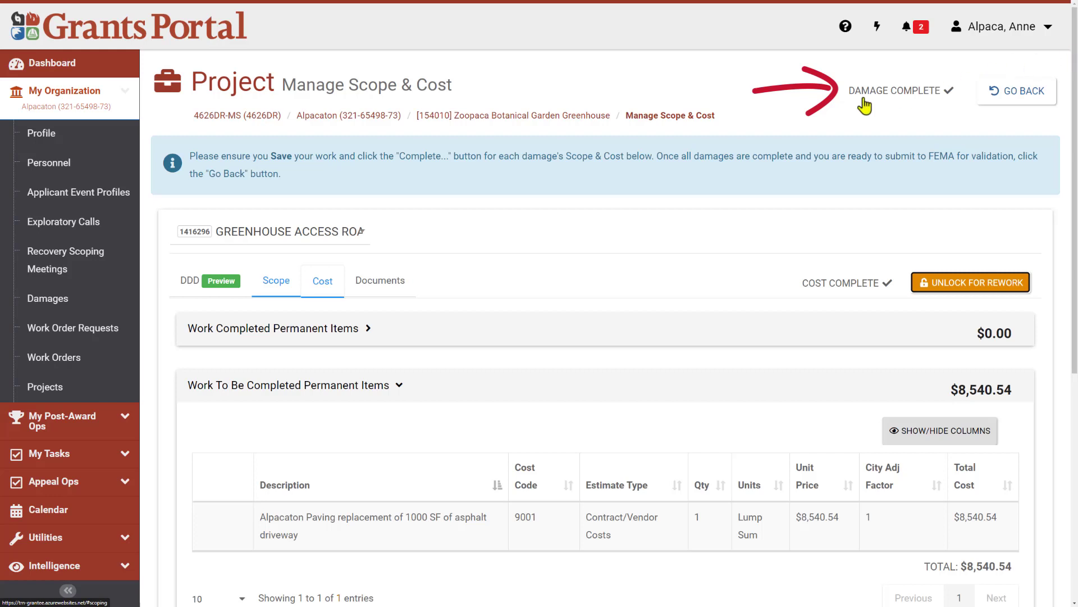
- Switch to damage 1411001, Zoopaca Botanical Garden Demonstration Greenhouse
left_click(281, 238)
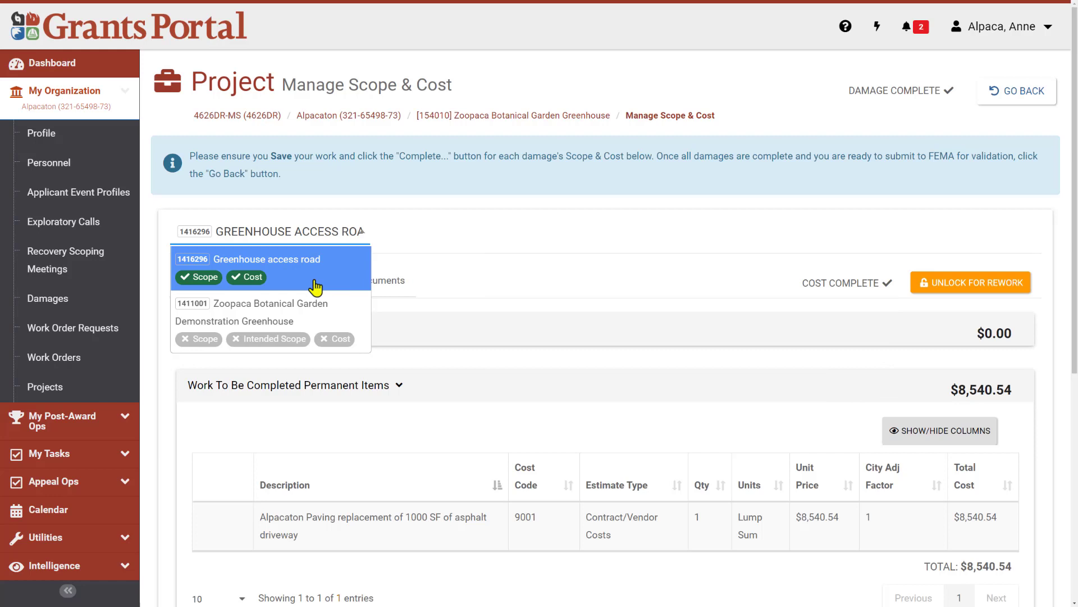
left_click(317, 321)
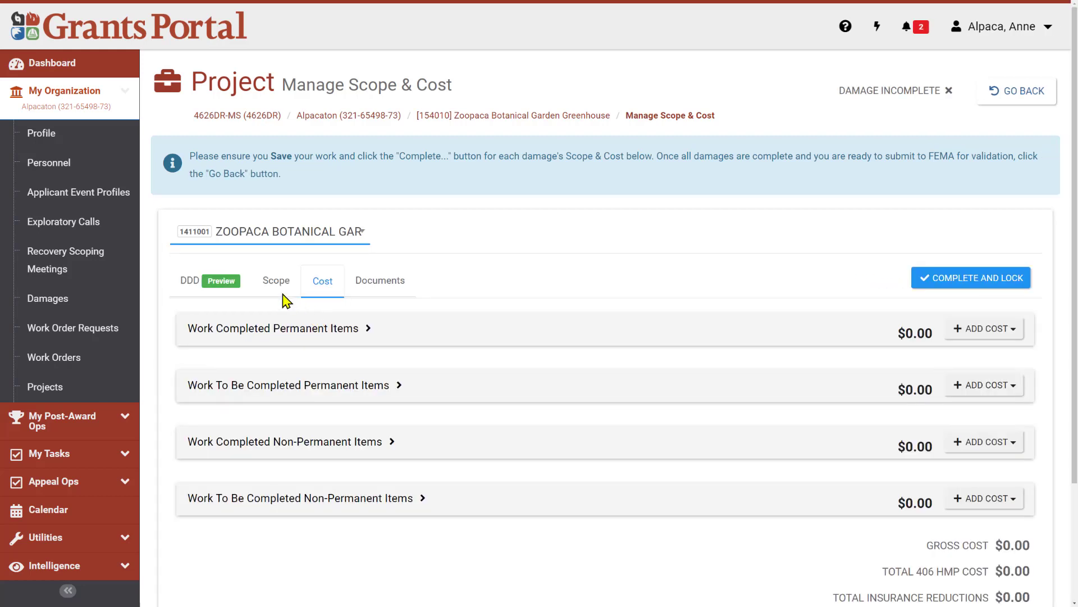
- Paste and save the prepared pre-disaster restoration scope for the greenhouse damage
left_click(277, 287)
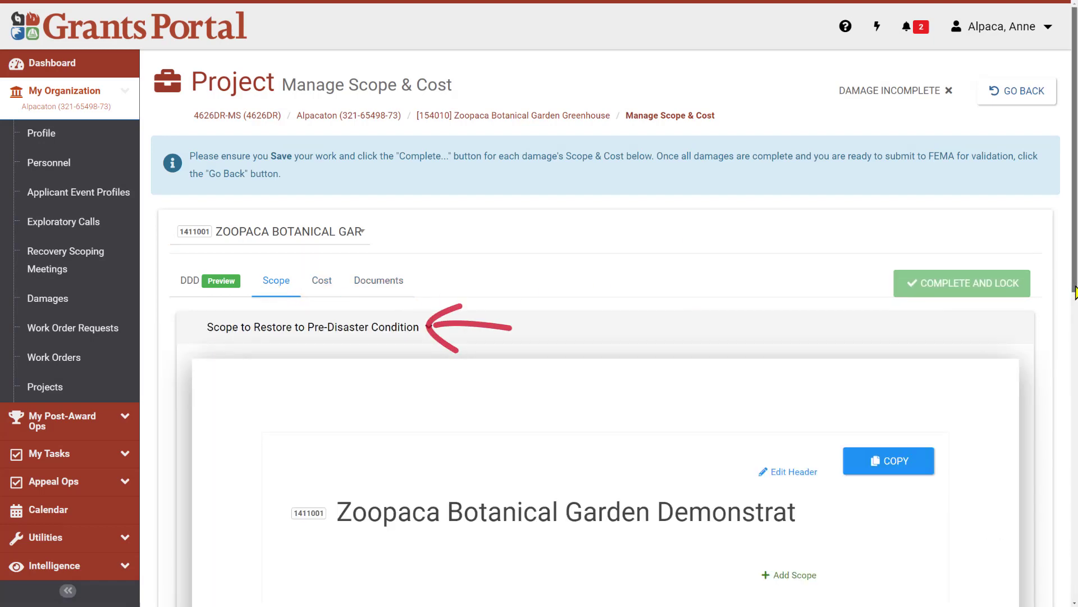
scroll(1076, 292, "down", 10)
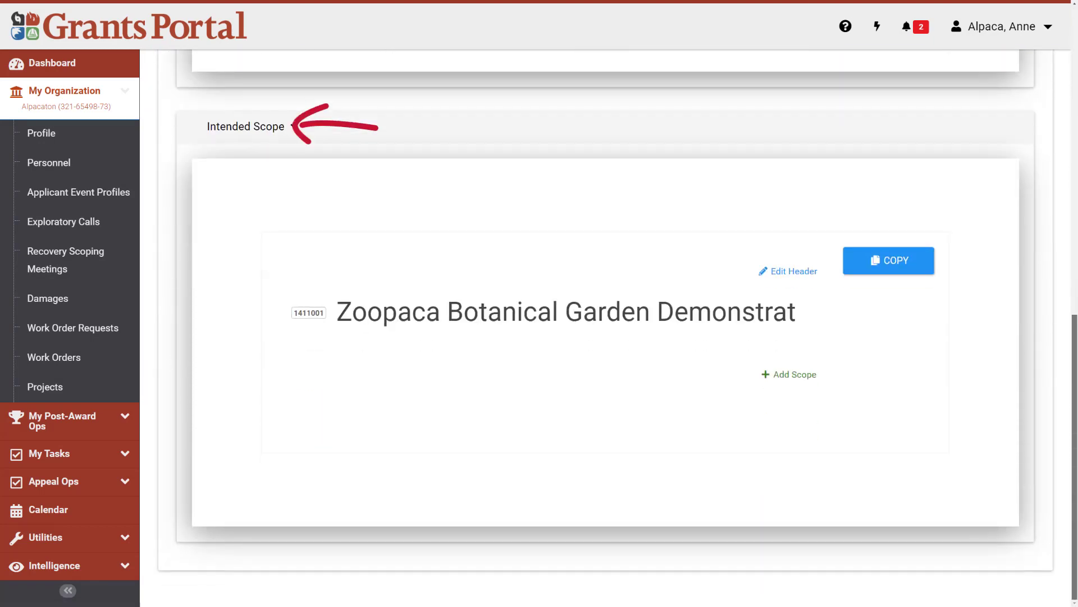
scroll(1075, 402, "up", 7)
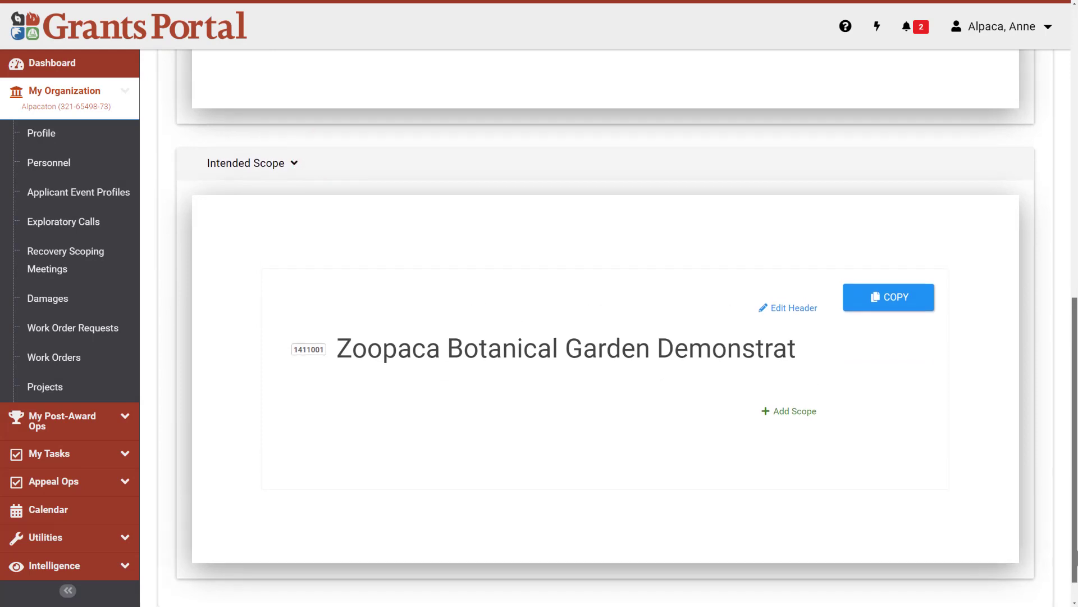
scroll(1075, 402, "up", 2)
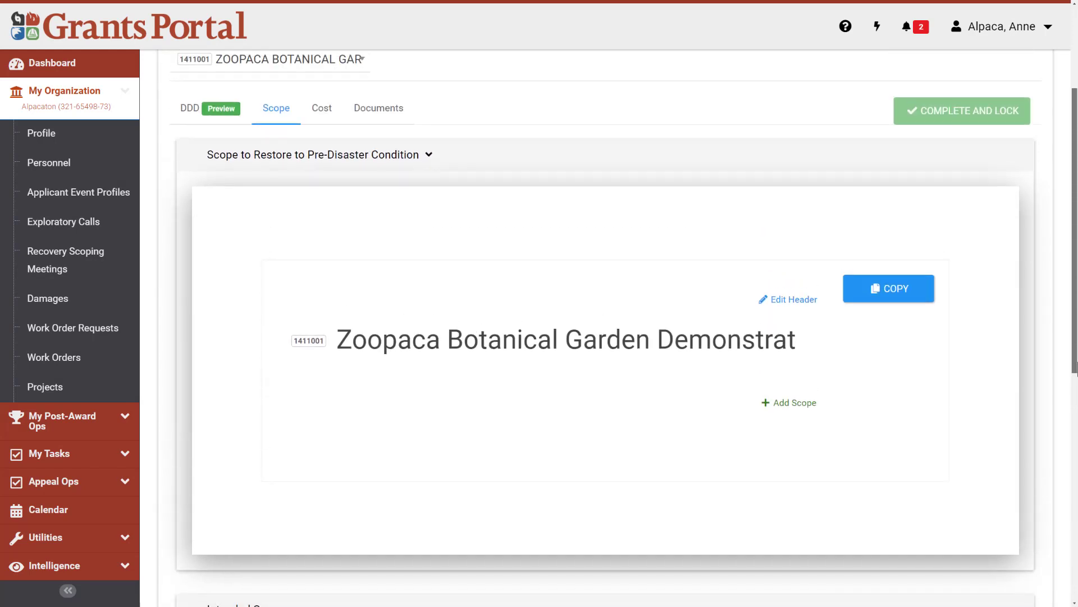
left_click(794, 403)
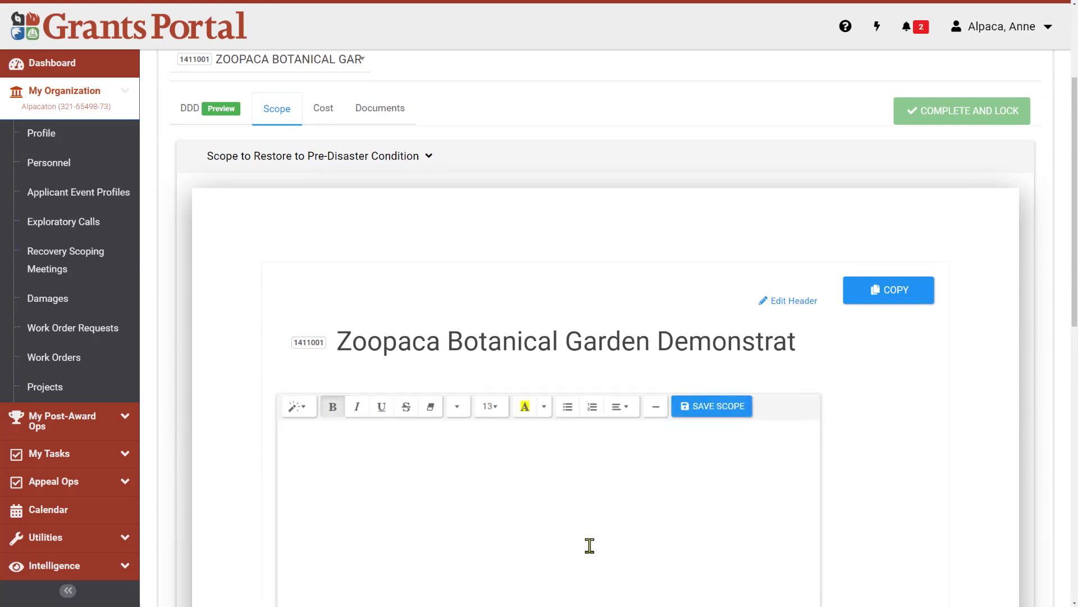
right_click(336, 440)
left_click(359, 315)
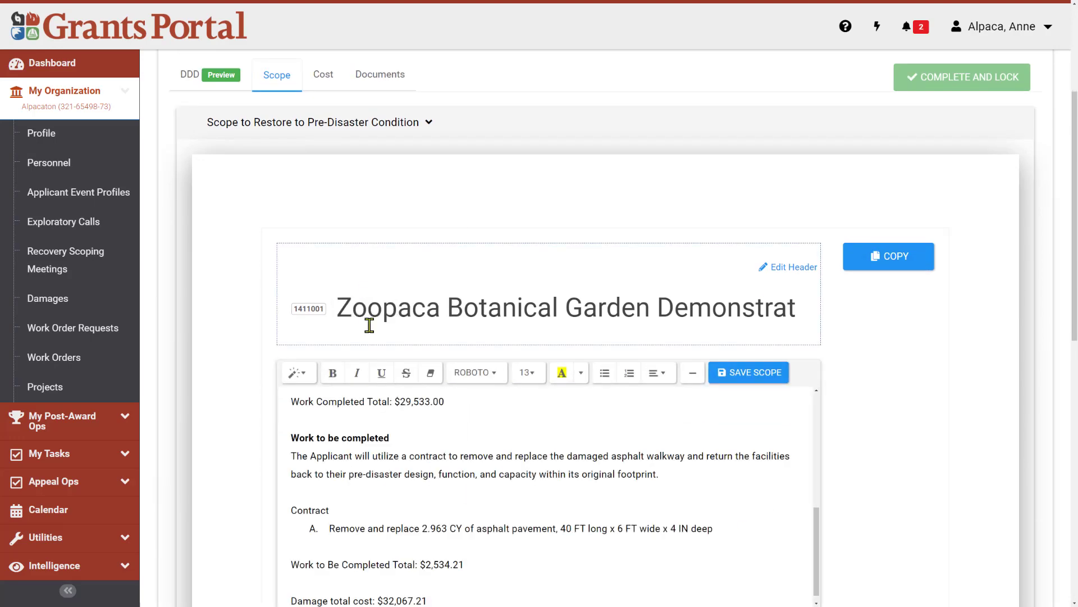
left_click(773, 382)
- Paste and save the intended scope text, then complete and lock the greenhouse scope
scroll(1067, 578, "down", 15)
scroll(1067, 578, "down", 3)
left_click(778, 376)
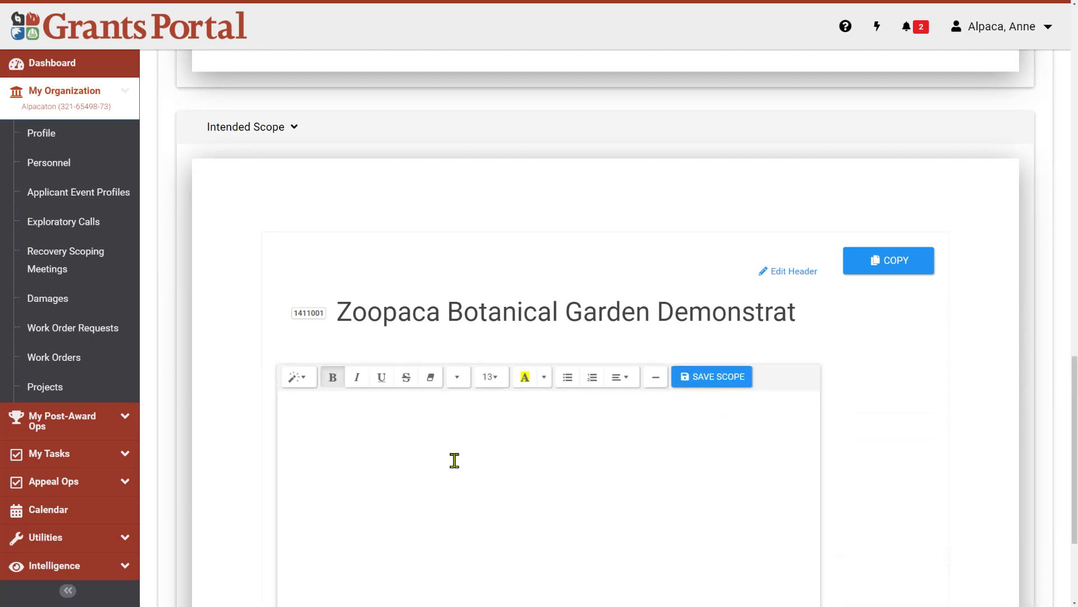
right_click(342, 421)
left_click(378, 301)
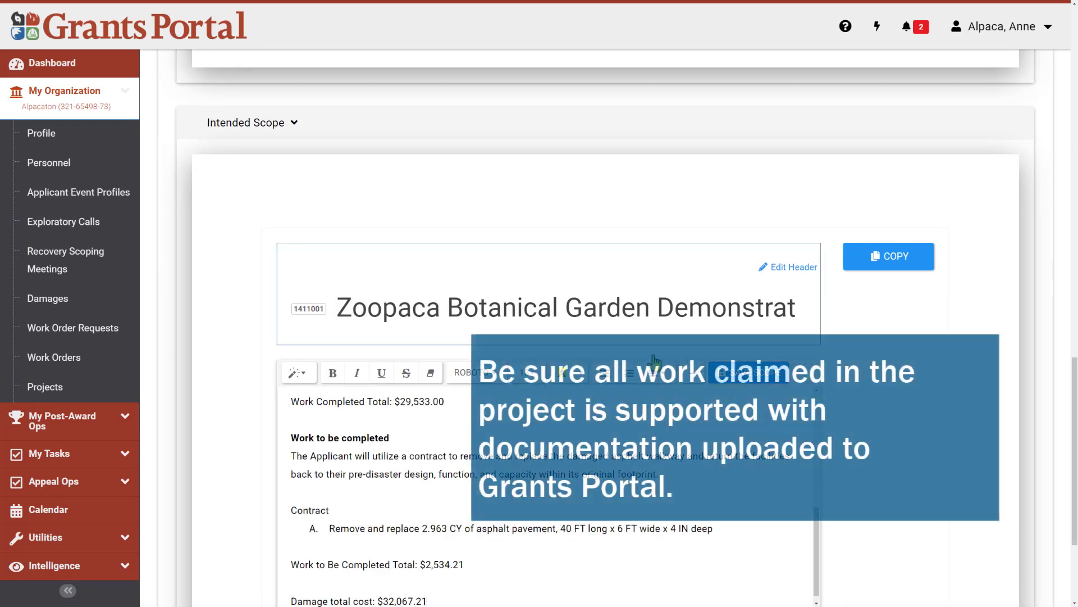
left_click(781, 373)
left_click_drag(1074, 455, 1075, 141)
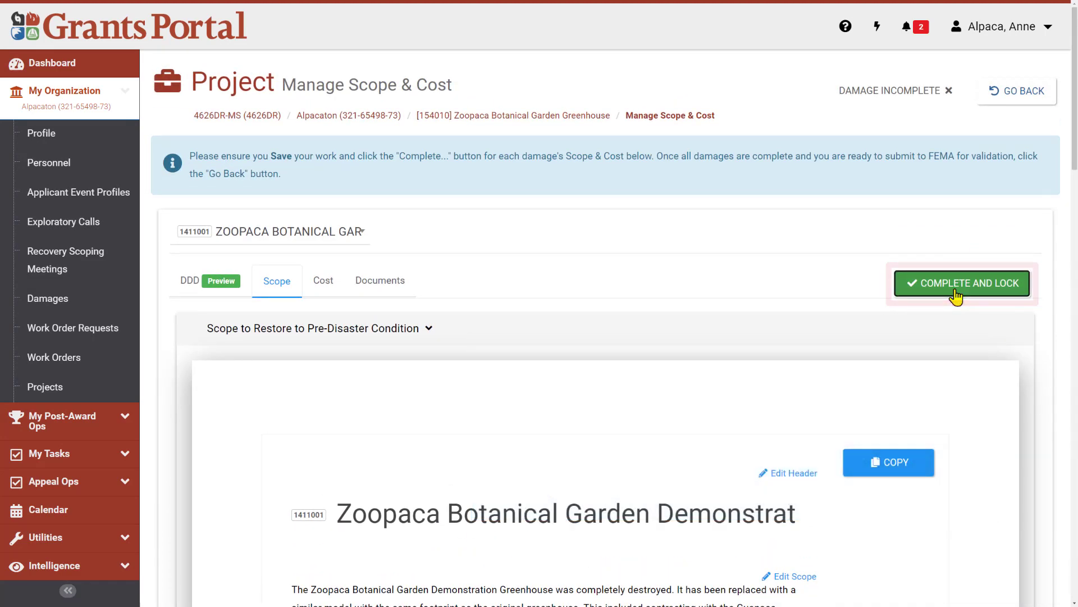
left_click(956, 295)
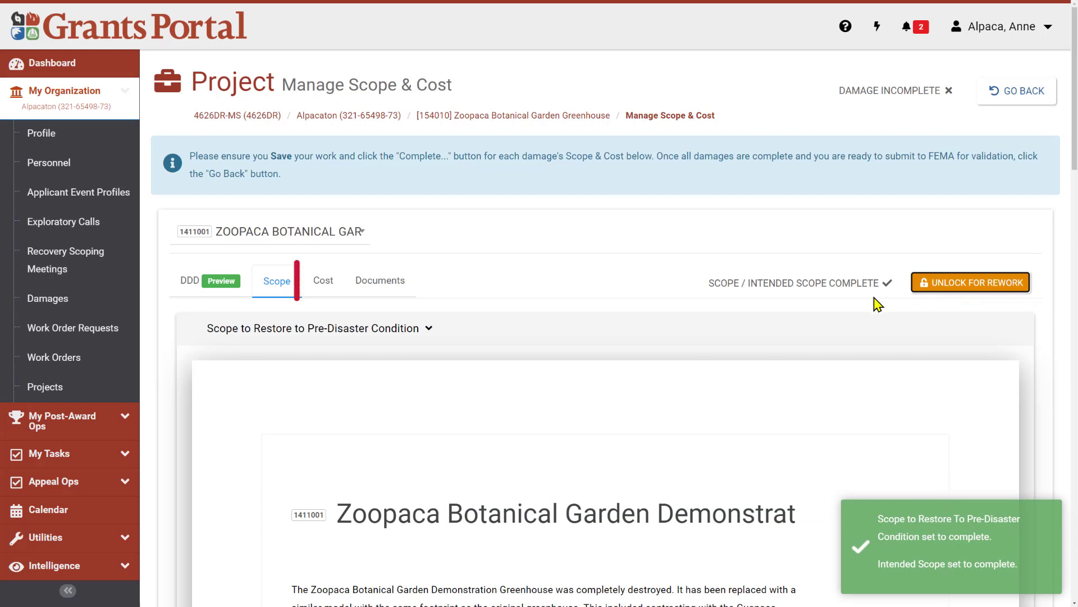
- Start a FEMA cost code item with code 9001 (Contract) under Work Completed Permanent Items
left_click(323, 287)
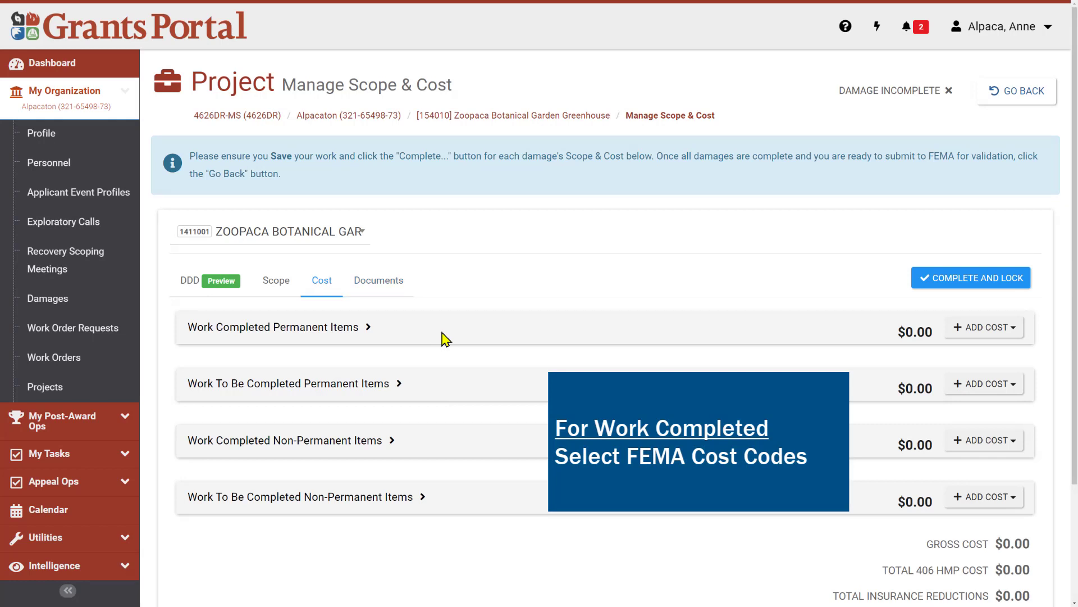
left_click(984, 335)
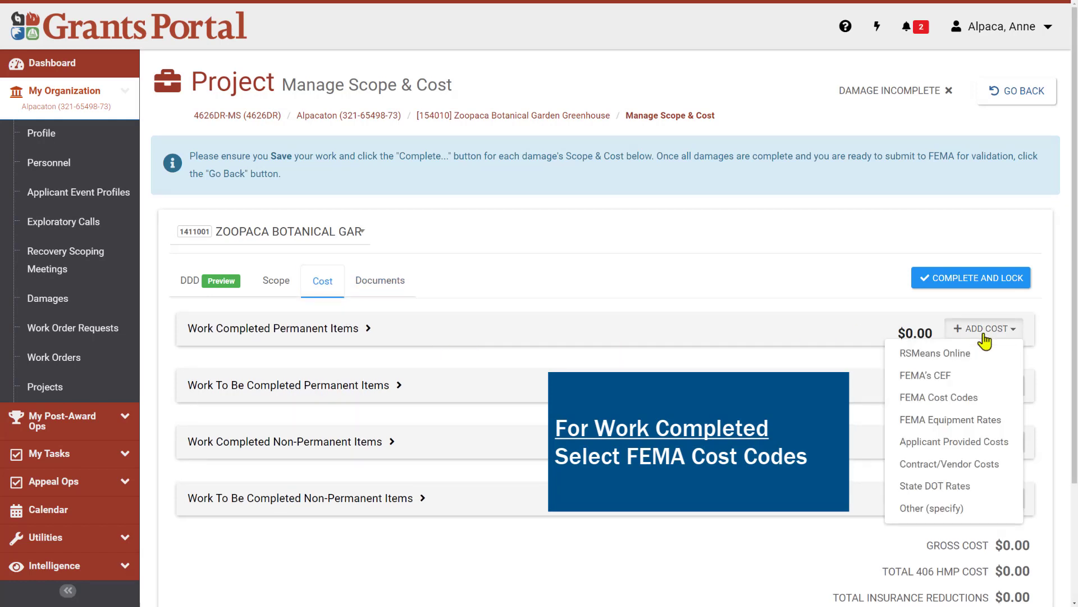
left_click(985, 408)
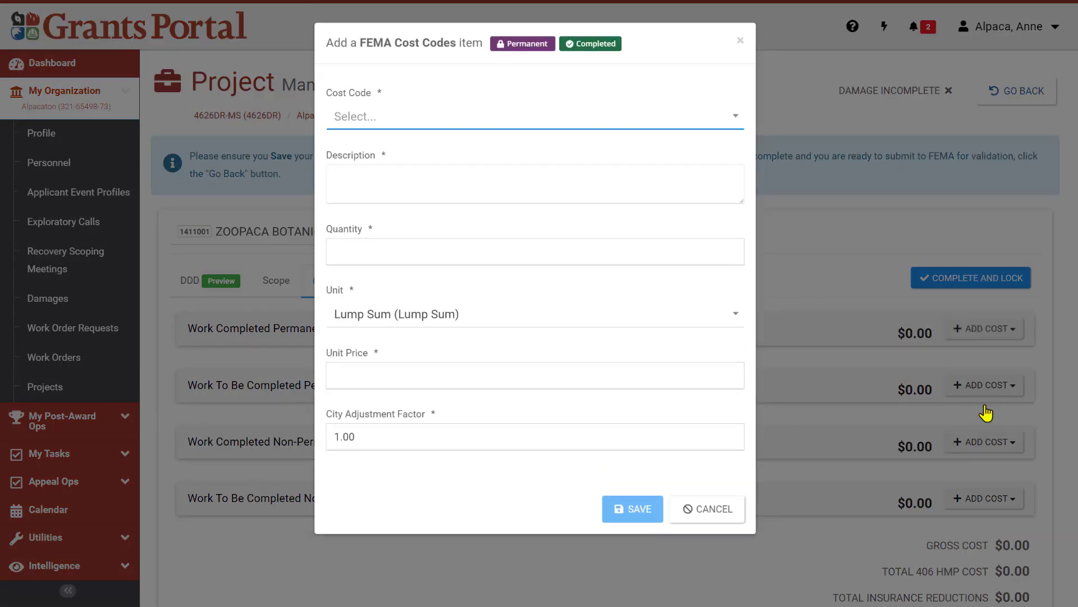
left_click(746, 123)
left_click(700, 301)
- Paste the greenhouse purchase and installation description, enter quantity 1 at 29533.00, and save
triple_click(456, 176)
key("BackSpace")
right_click(346, 169)
left_click(434, 258)
left_click(434, 256)
type("1")
left_click(433, 371)
type("29533.00")
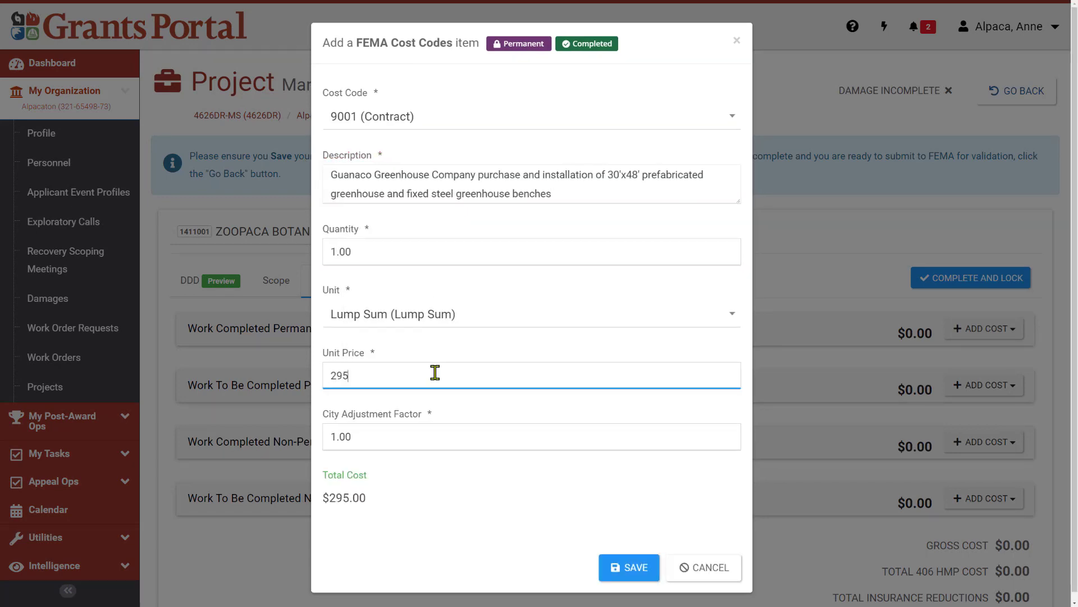
left_click(650, 536)
left_click(638, 569)
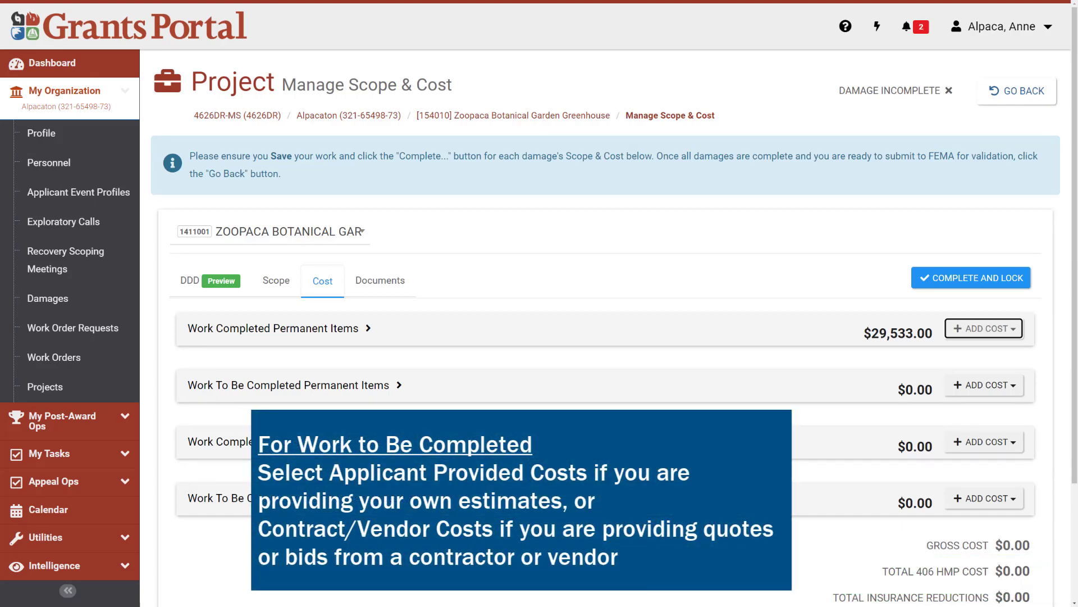
- Add a 9001 contract cost for 240 SF asphalt walkway paving at $2,534.21, then complete and lock costs
left_click(1010, 387)
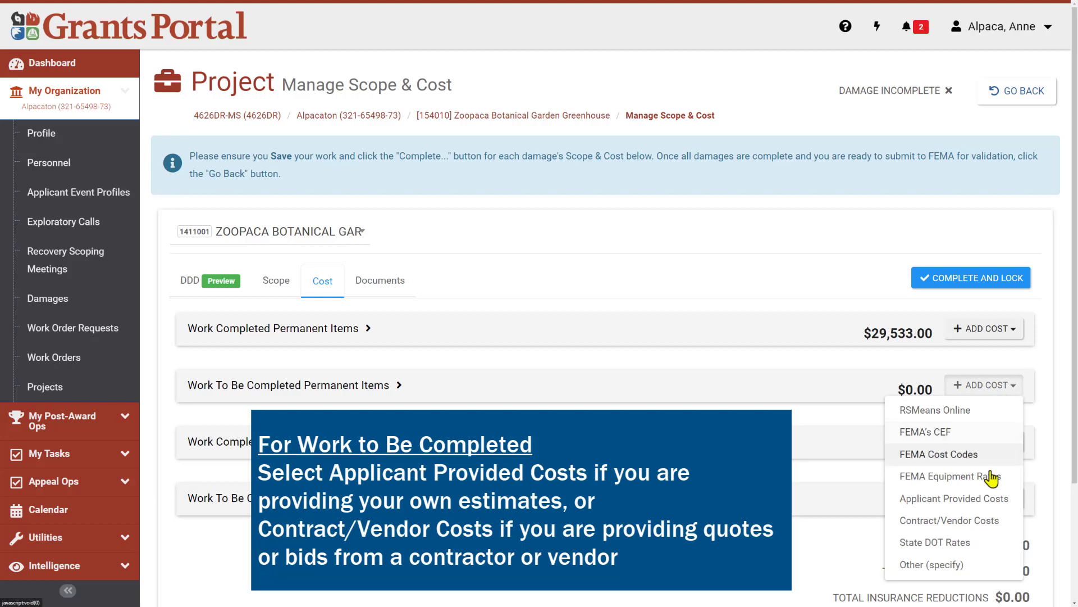
left_click(994, 526)
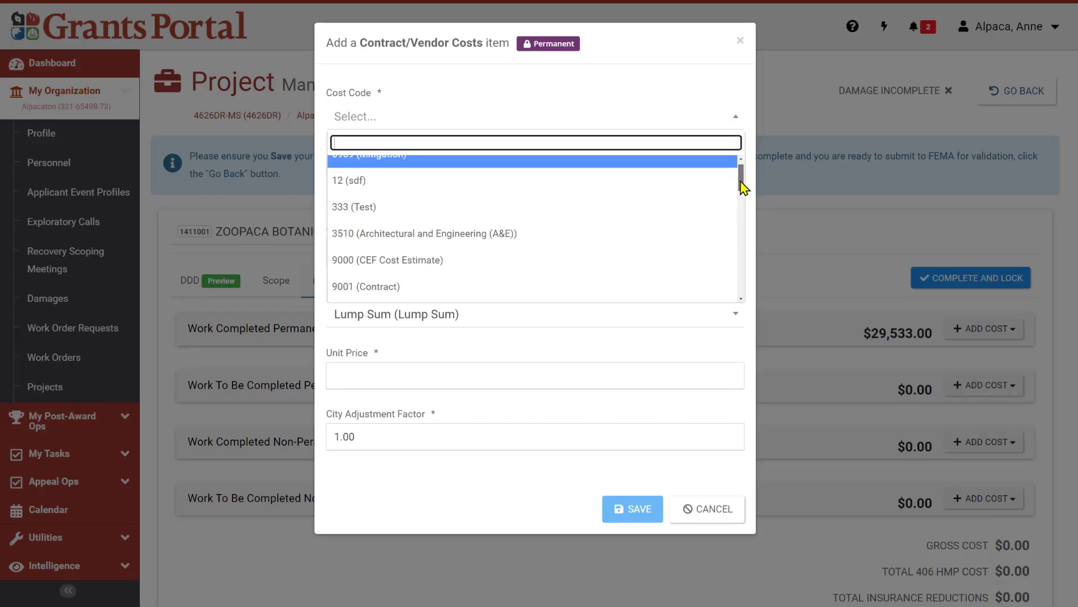
left_click(366, 286)
type("Alpacaton Paving replacement of 240 SF of asphalt walkway.")
left_click(394, 251)
type("1")
left_click(399, 375)
type("2534.21")
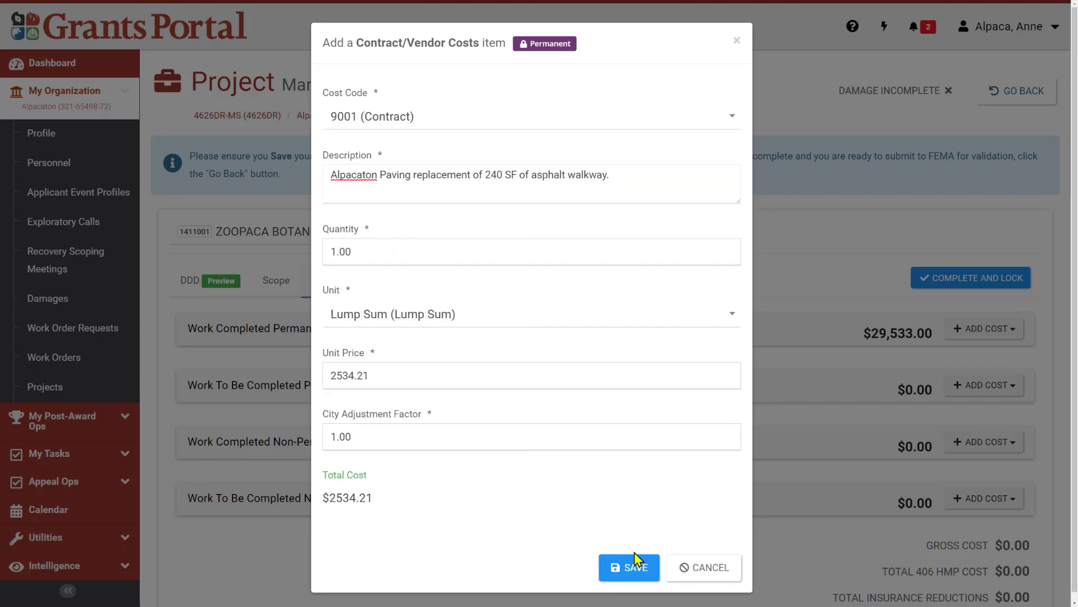
left_click(642, 570)
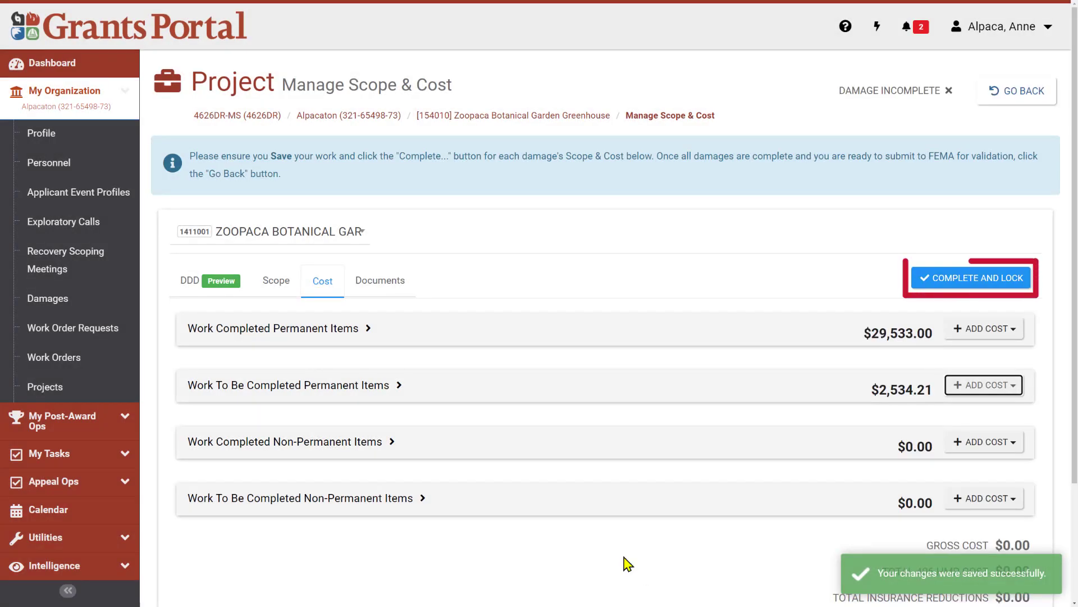
left_click(974, 279)
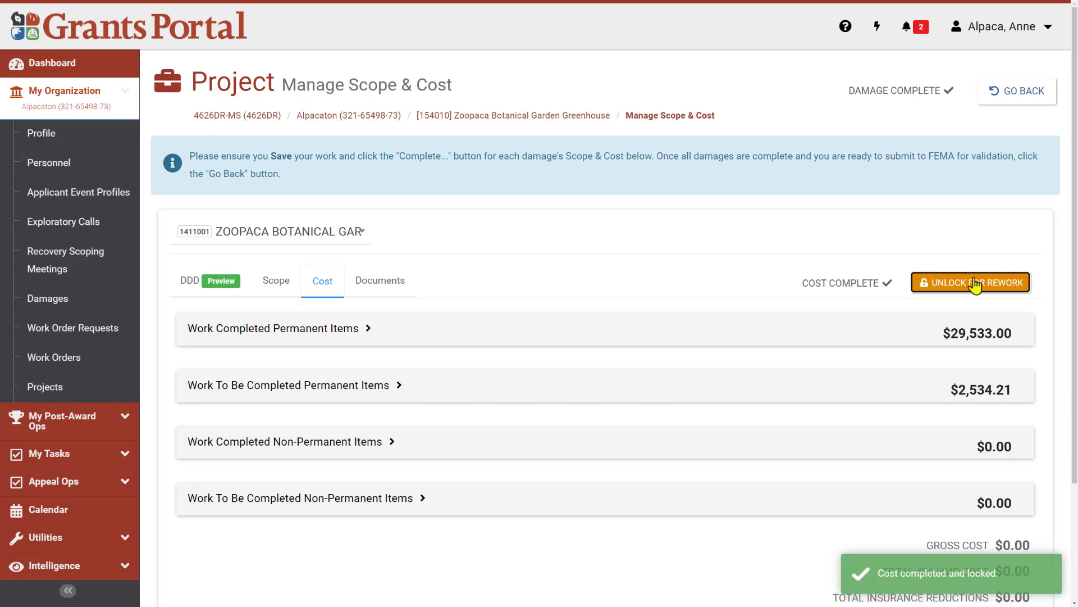
left_click(361, 235)
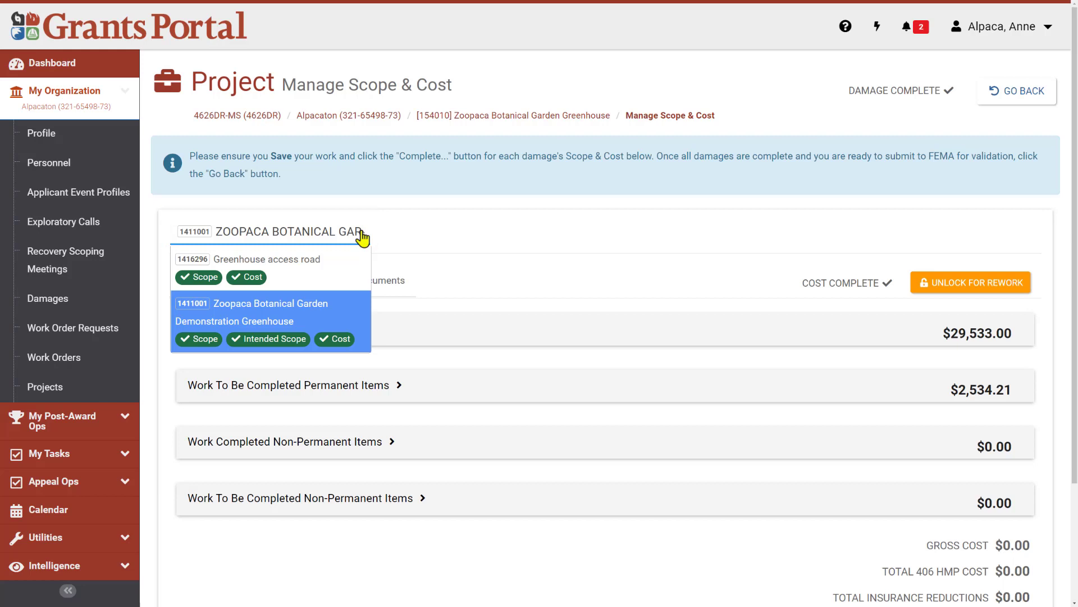
left_click(363, 236)
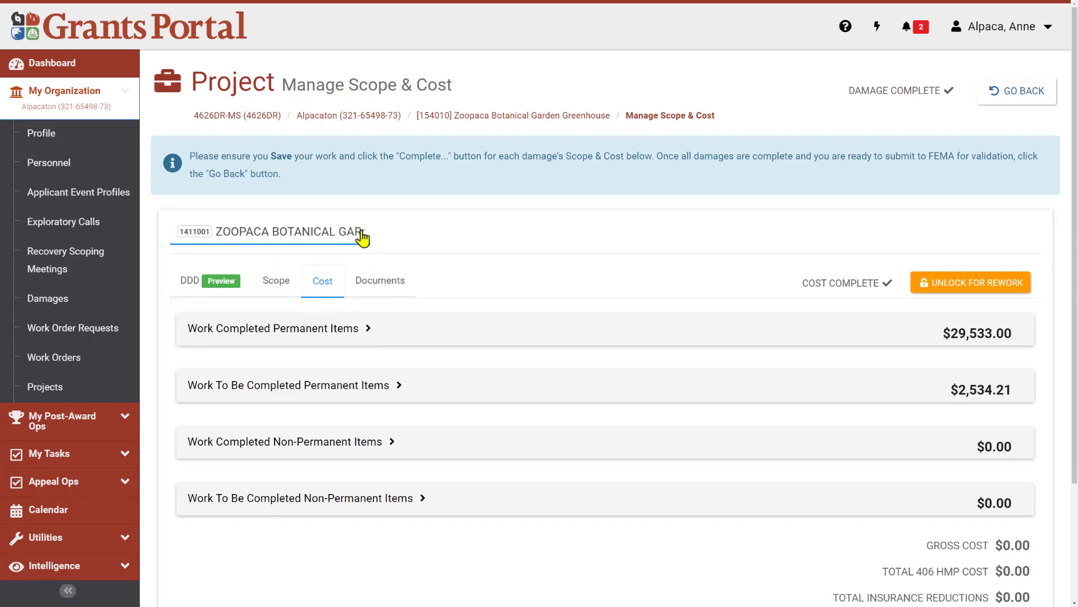
- Expand the project's pre-disaster and intended scope sections, then view its three cost lines totalling $40,607.75
left_click(1014, 104)
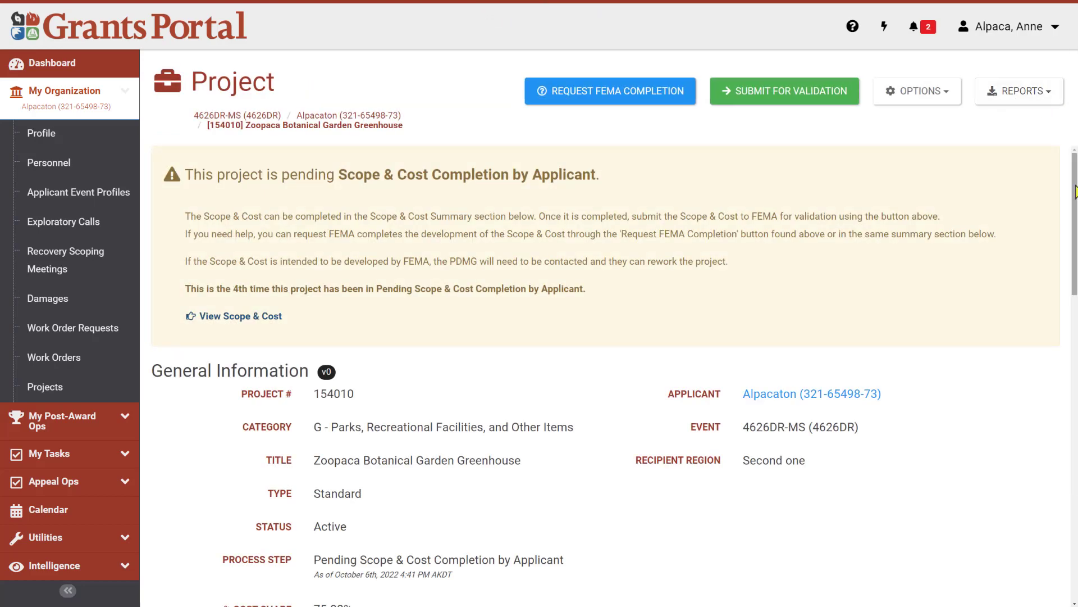
left_click_drag(1076, 191, 1076, 359)
scroll(617, 376, "down", 7)
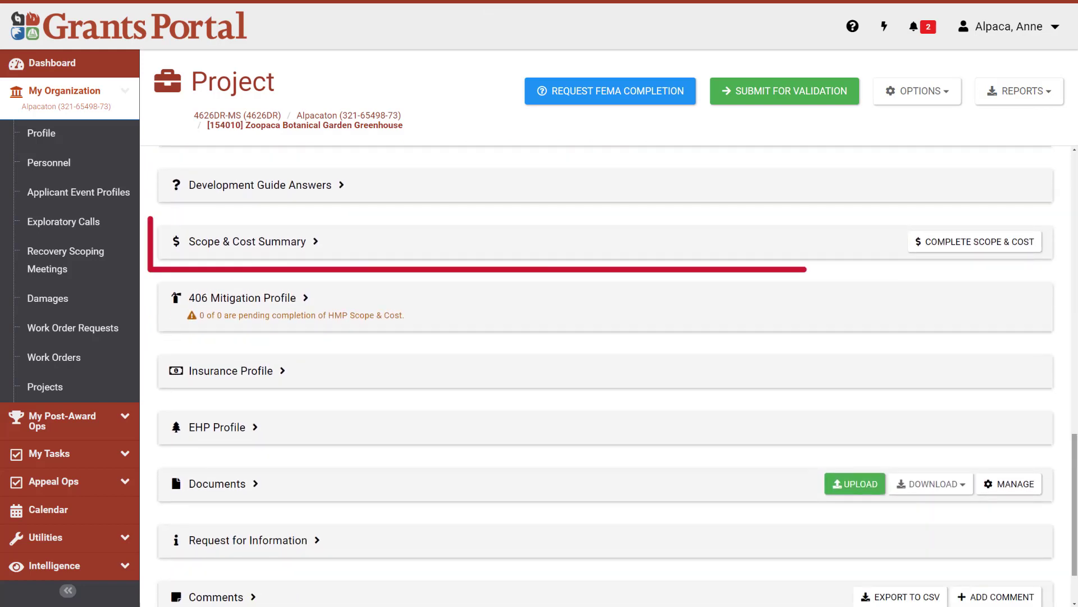
left_click(315, 243)
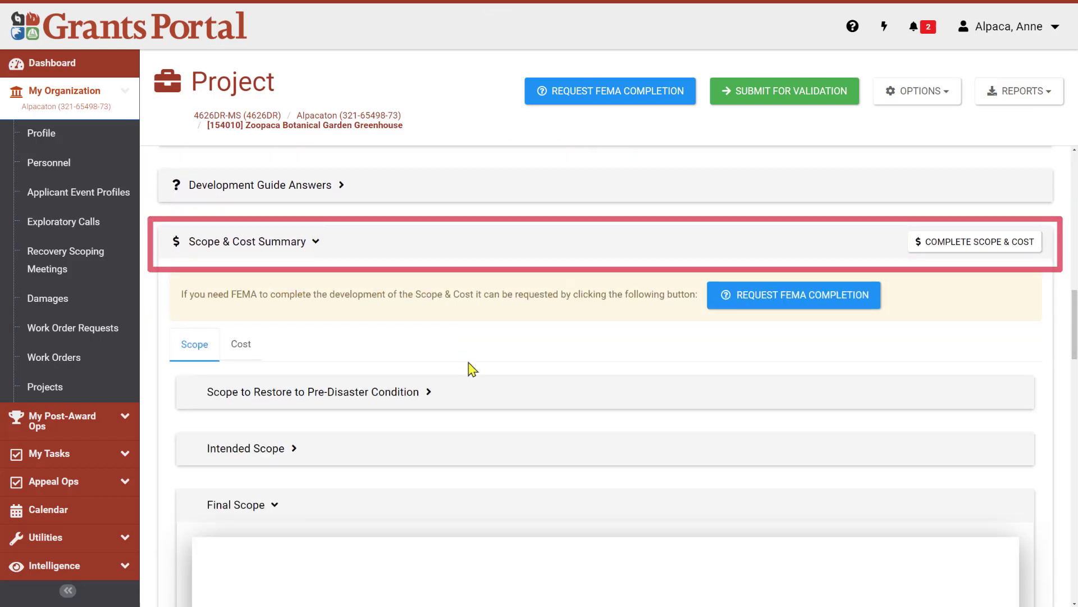
left_click(429, 393)
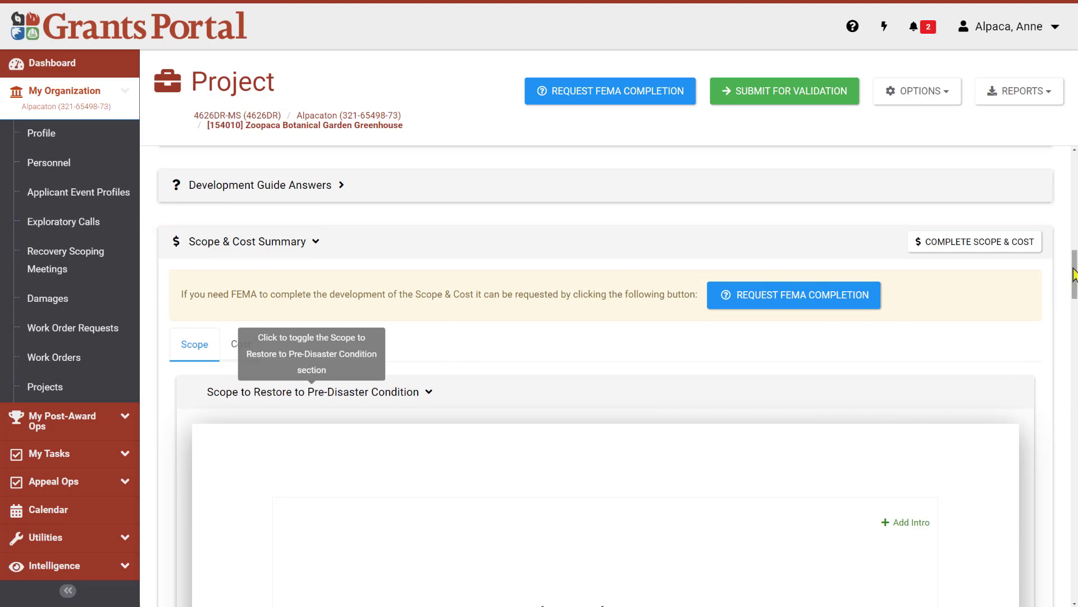
left_click_drag(1074, 275, 1074, 423)
left_click(303, 302)
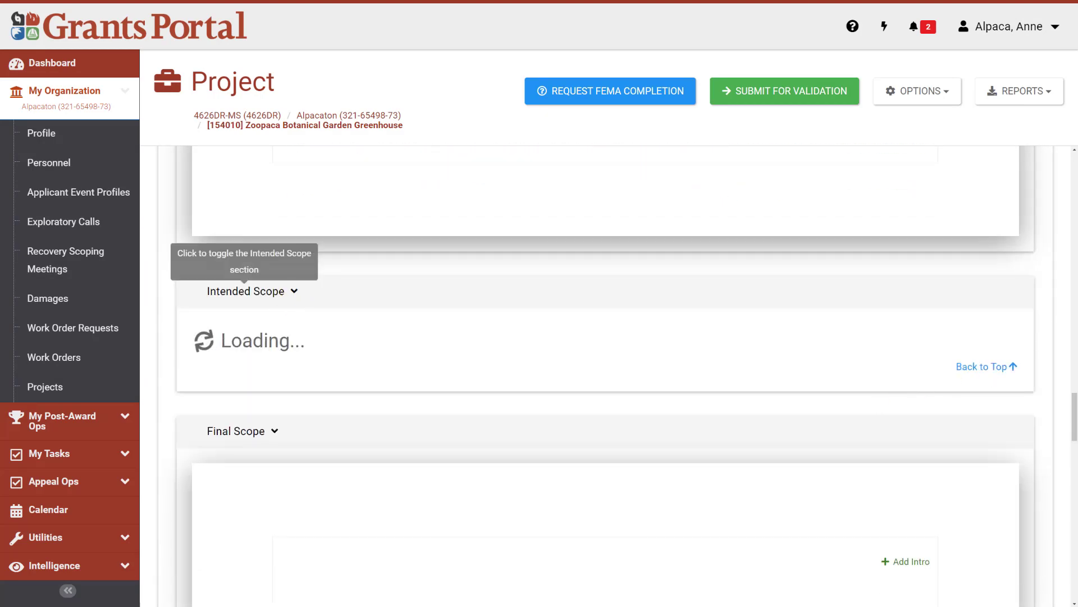
left_click_drag(1074, 412, 1074, 256)
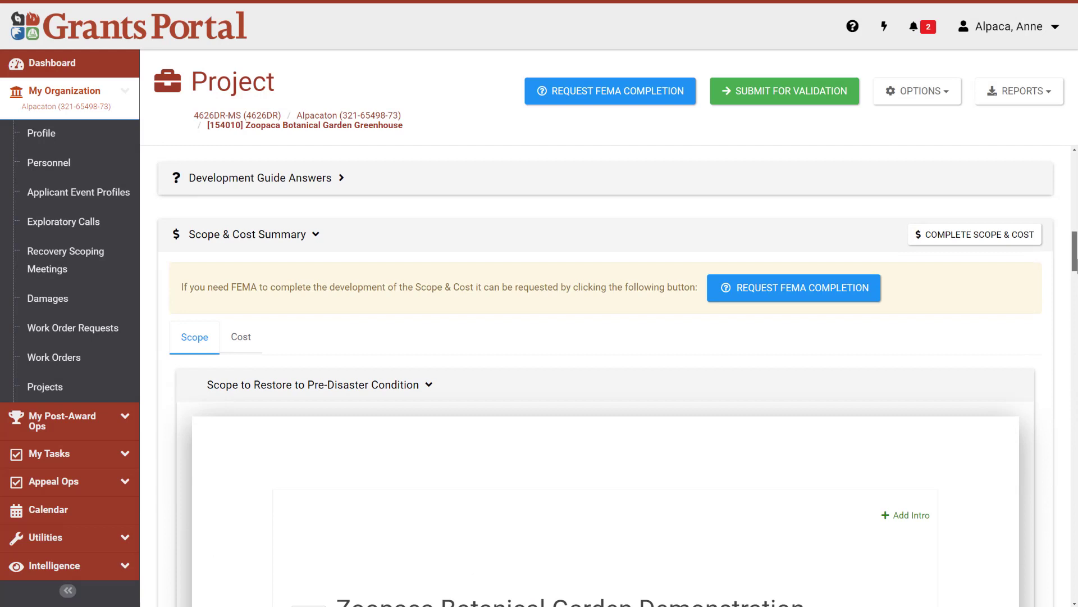
left_click(237, 344)
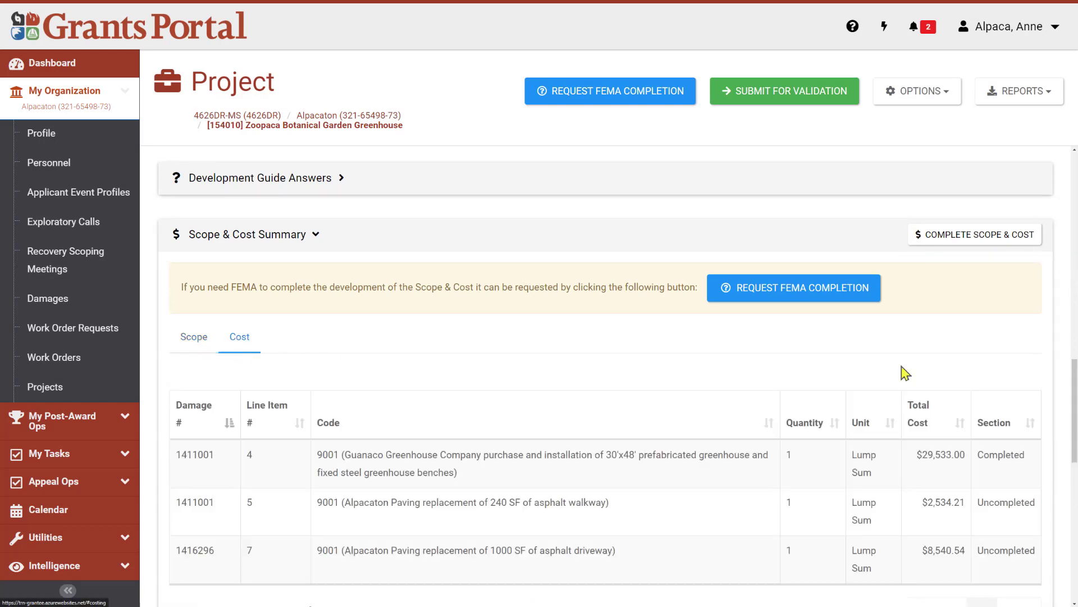
mouse_move(1074, 368)
left_mouse_down()
mouse_move(1075, 422)
mouse_move(1075, 387)
left_mouse_up()
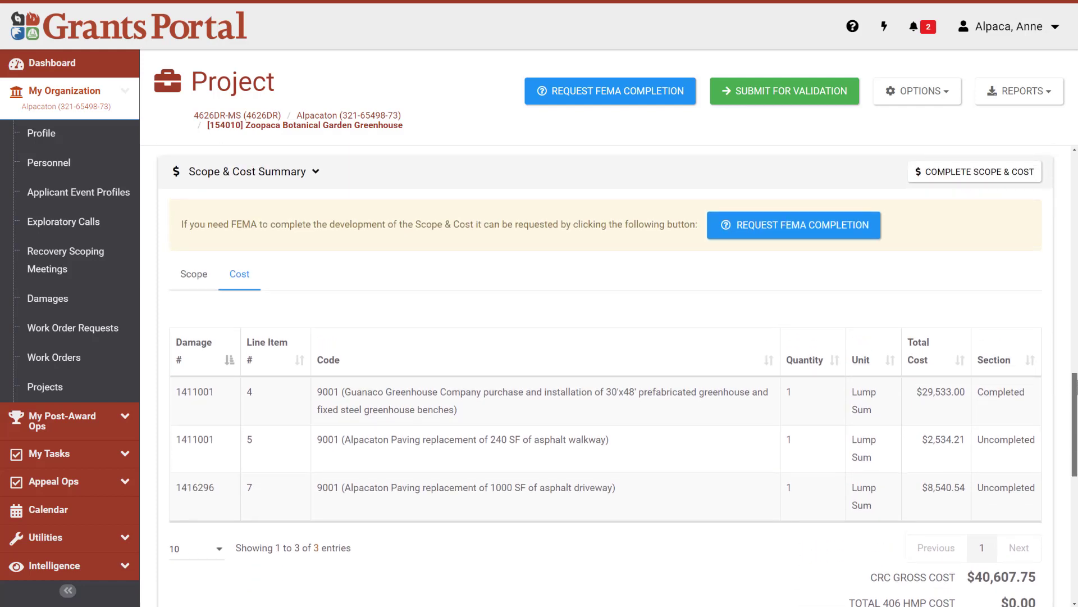
- Submit project 154010's scope and cost to FEMA for validation and confirm
left_click(781, 104)
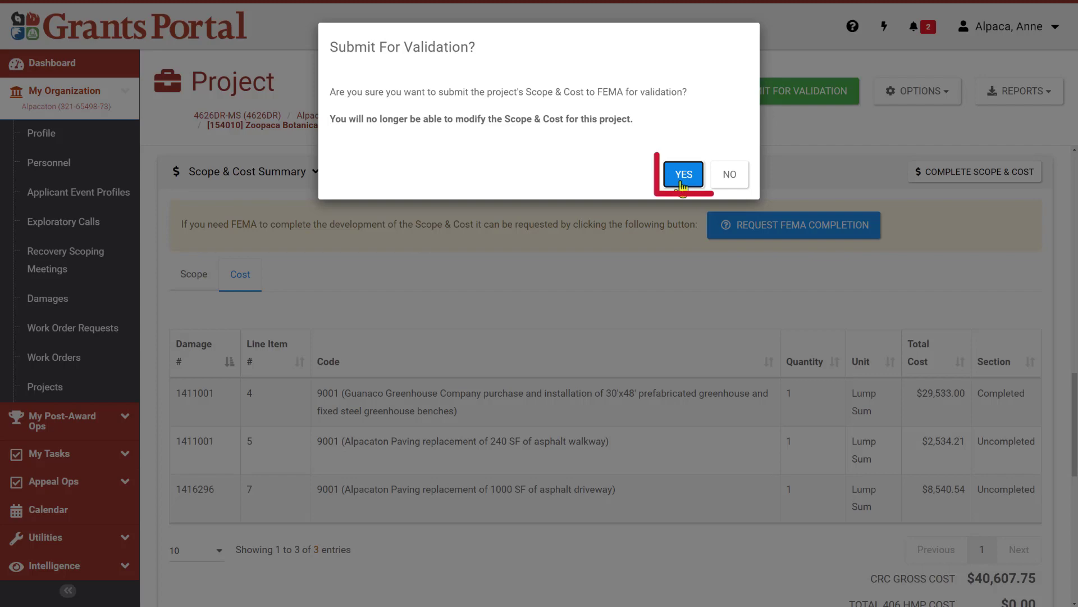
left_click(683, 175)
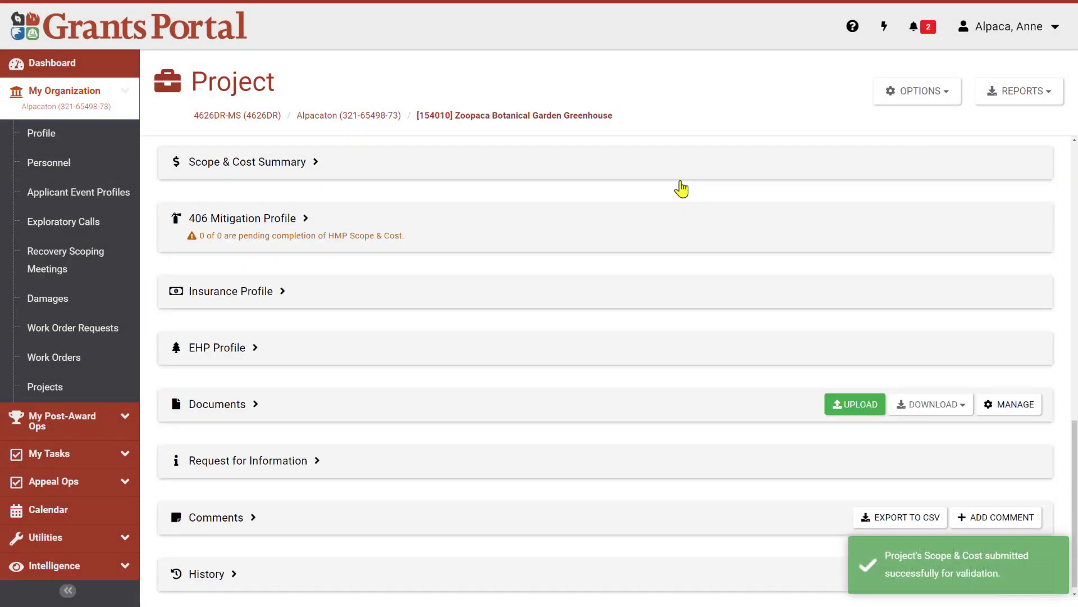